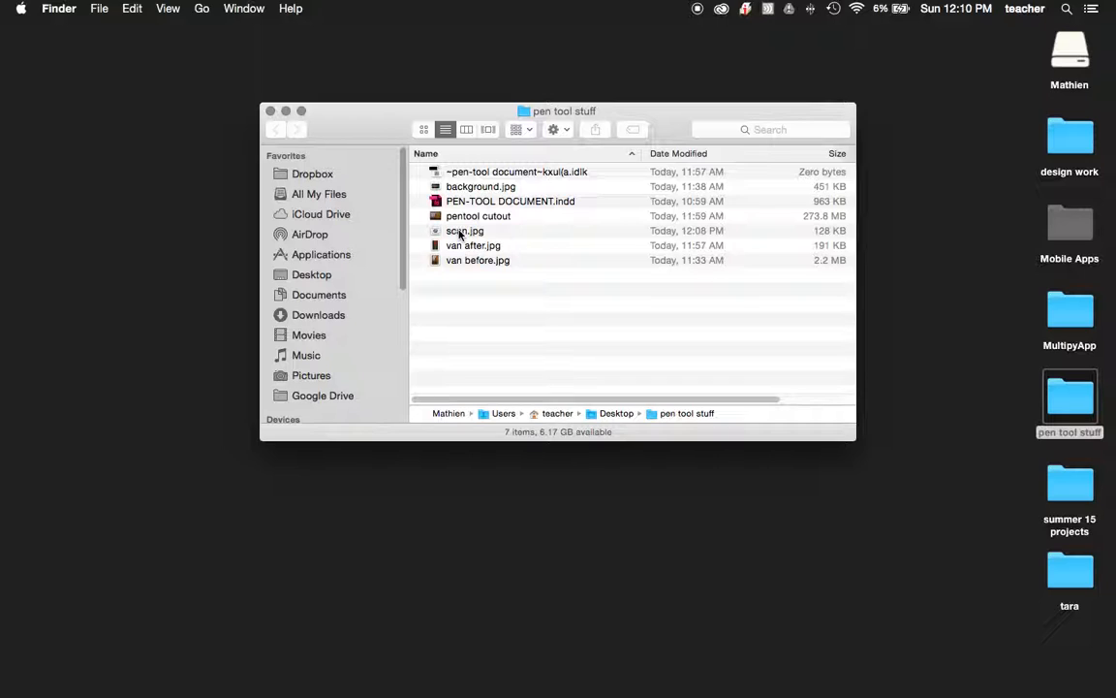
Open scan.jpg from the pen tool stuff folder in Adobe Illustrator CC 2014.
right_click(461, 236)
mouse_move(513, 251)
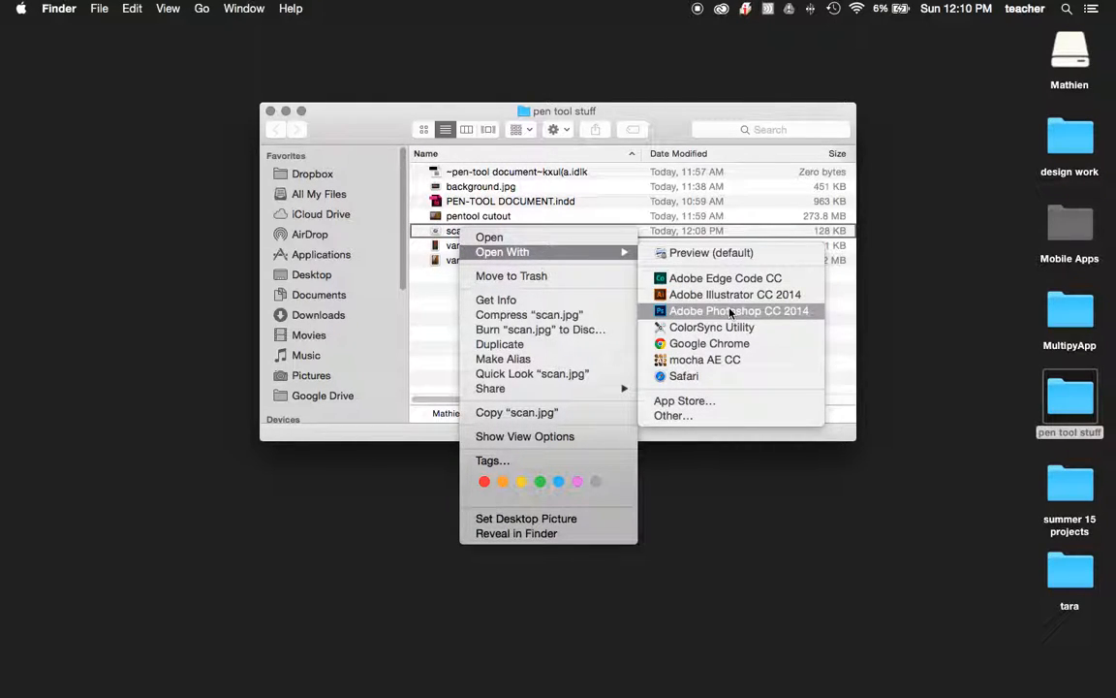
left_click(684, 295)
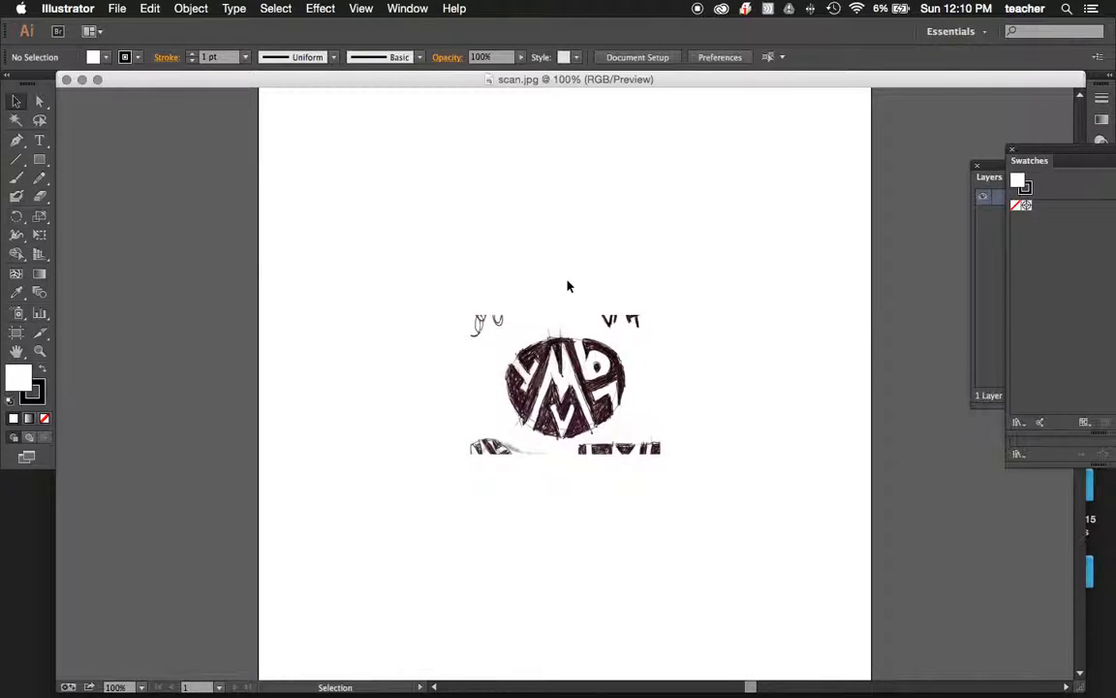
Enlarge the scanned logo sketch to 300% and reposition the floating Swatches and Layers panels beside it.
key("super+equal")
key("super+equal")
key("super+equal")
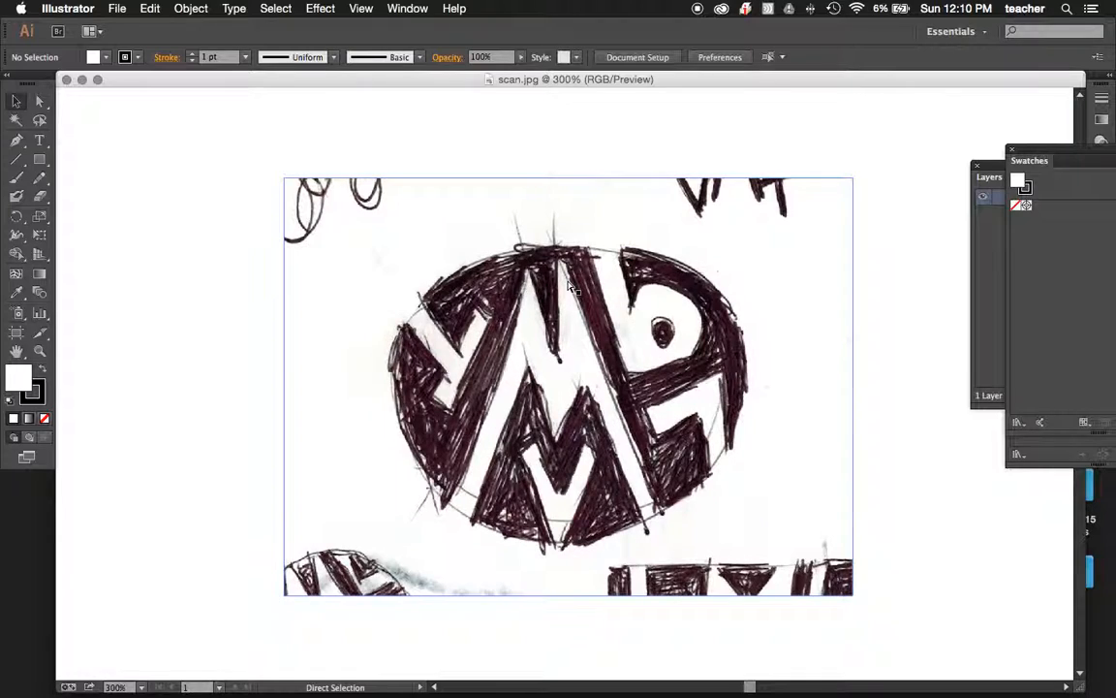
key("v")
scroll(528, 482, "left", 2)
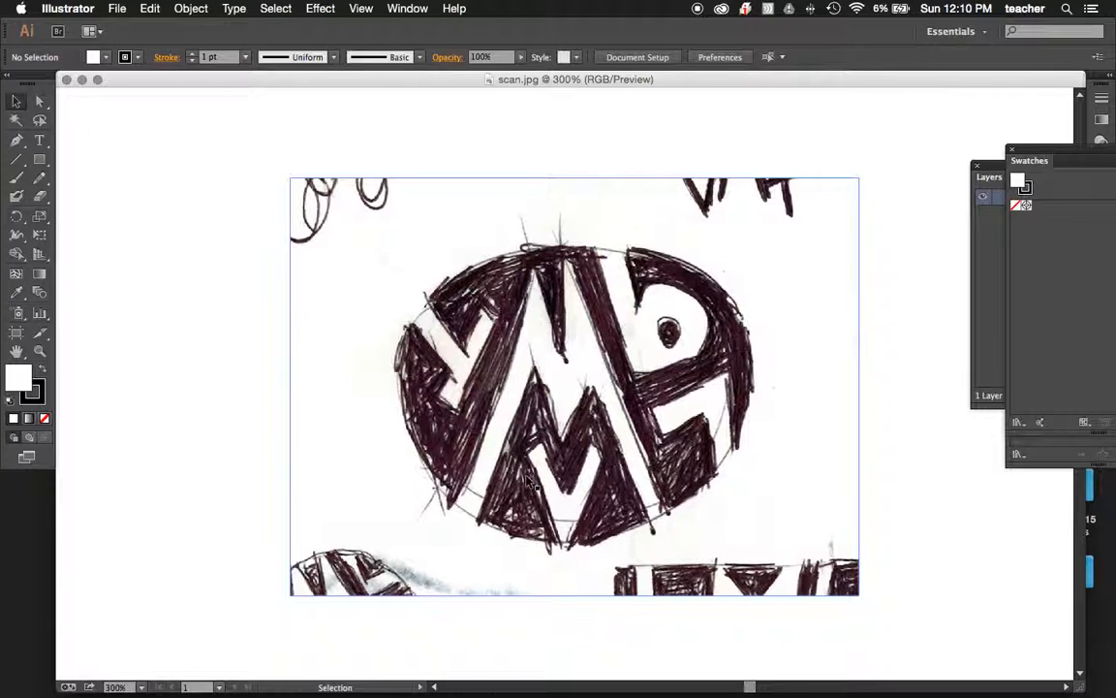
scroll(528, 481, "right", 6)
scroll(528, 482, "down", 2)
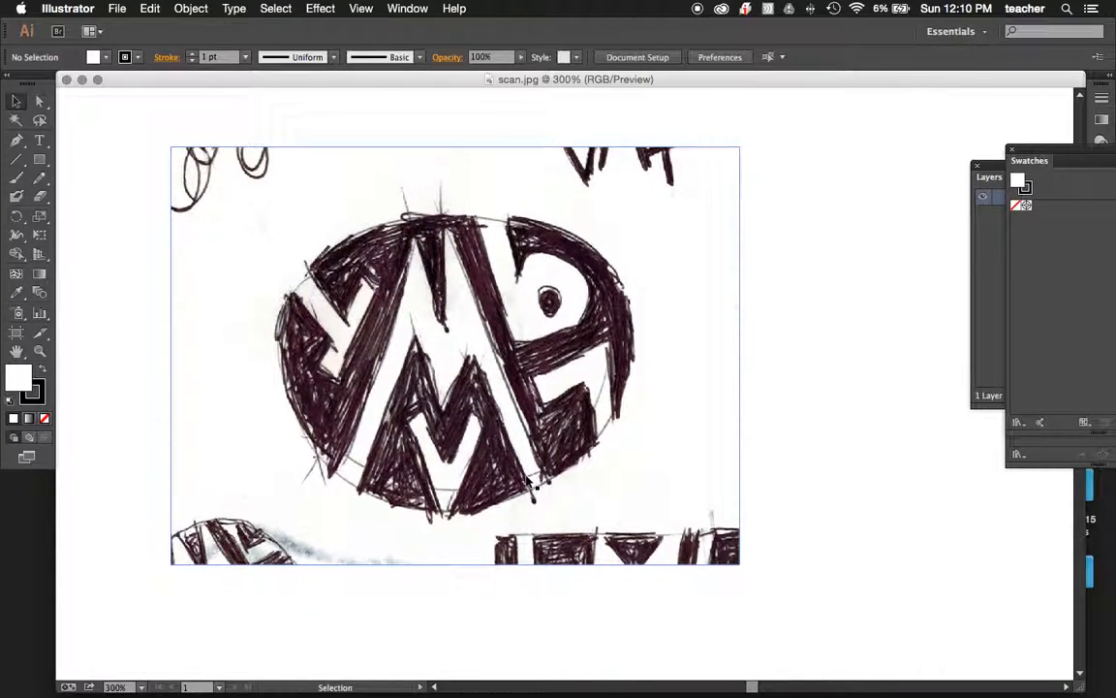
left_click_drag(1060, 155, 934, 331)
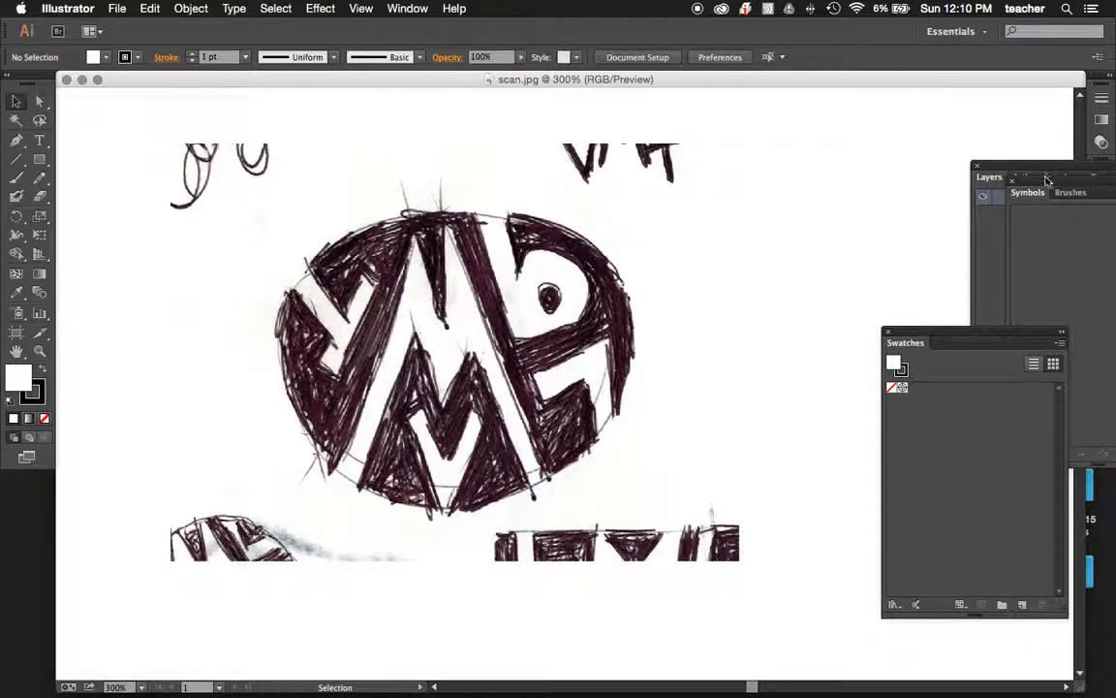
left_click_drag(1040, 171, 901, 78)
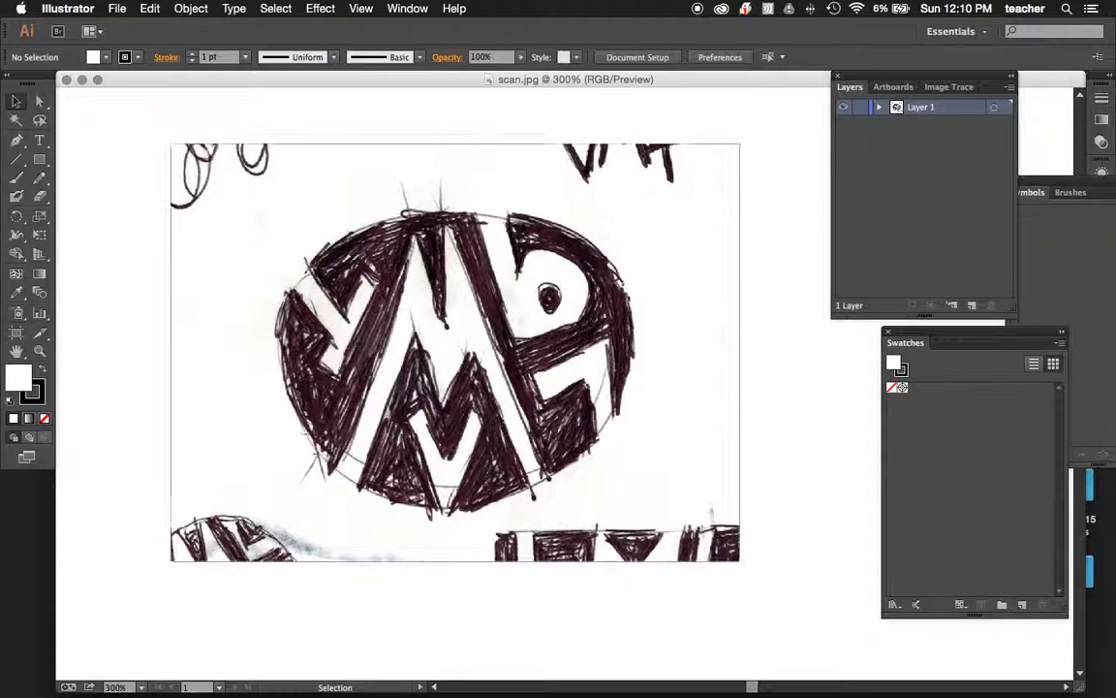
Make Layer 1, which holds the scan, a template layer with images dimmed to 50%.
double_click(928, 107)
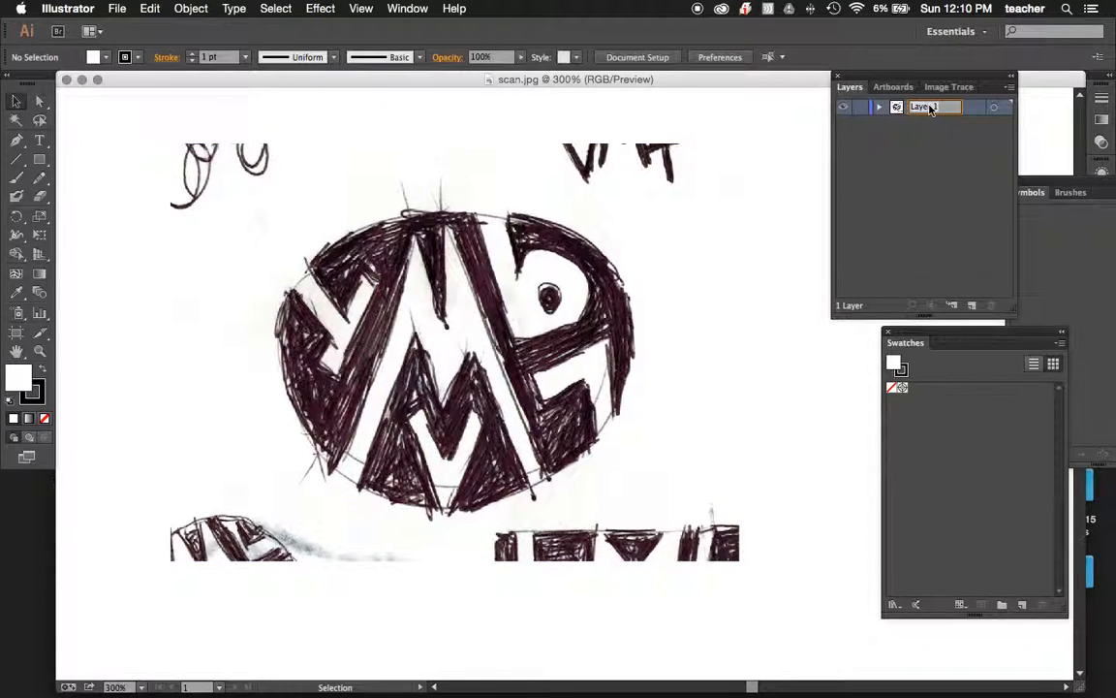
double_click(969, 109)
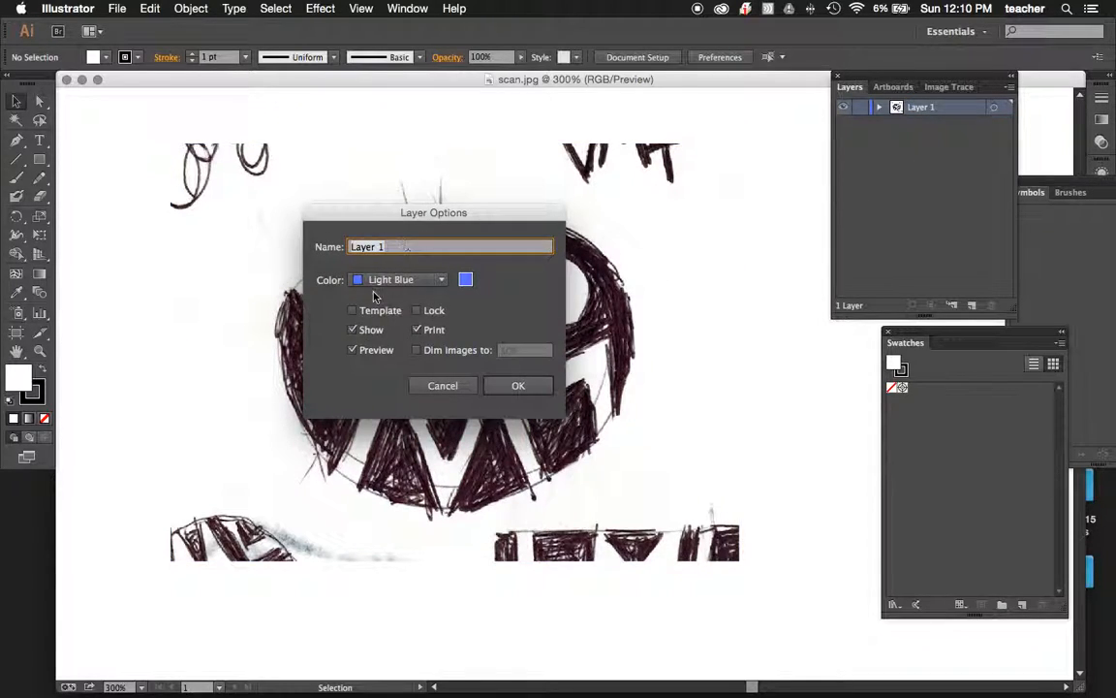
left_click(351, 311)
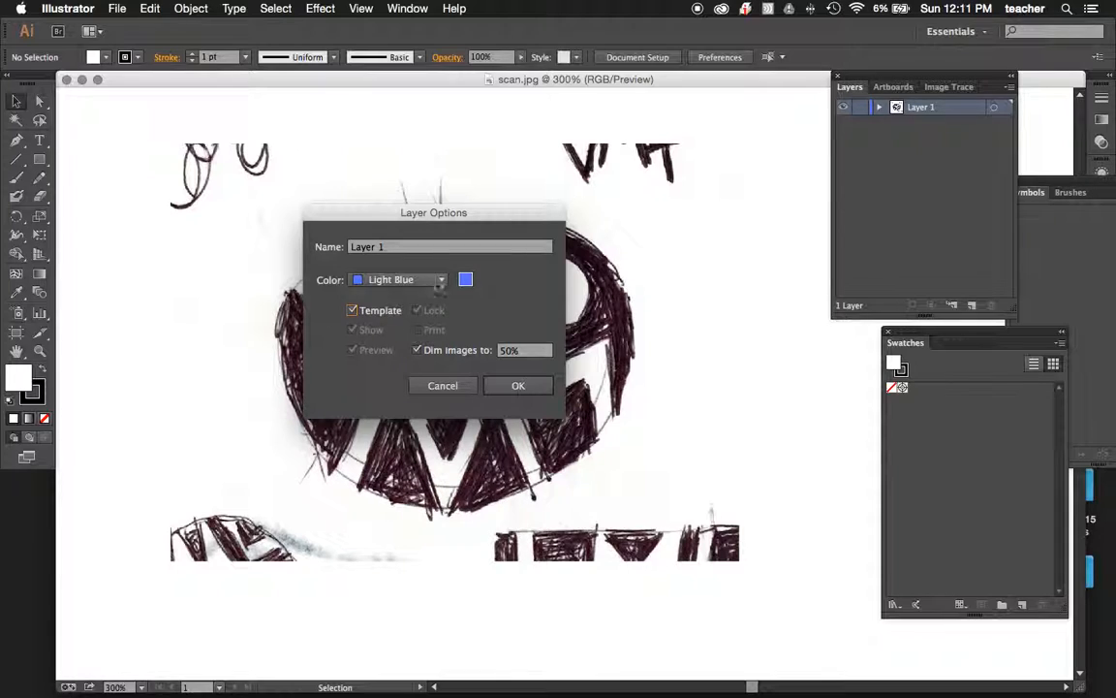
left_click(531, 387)
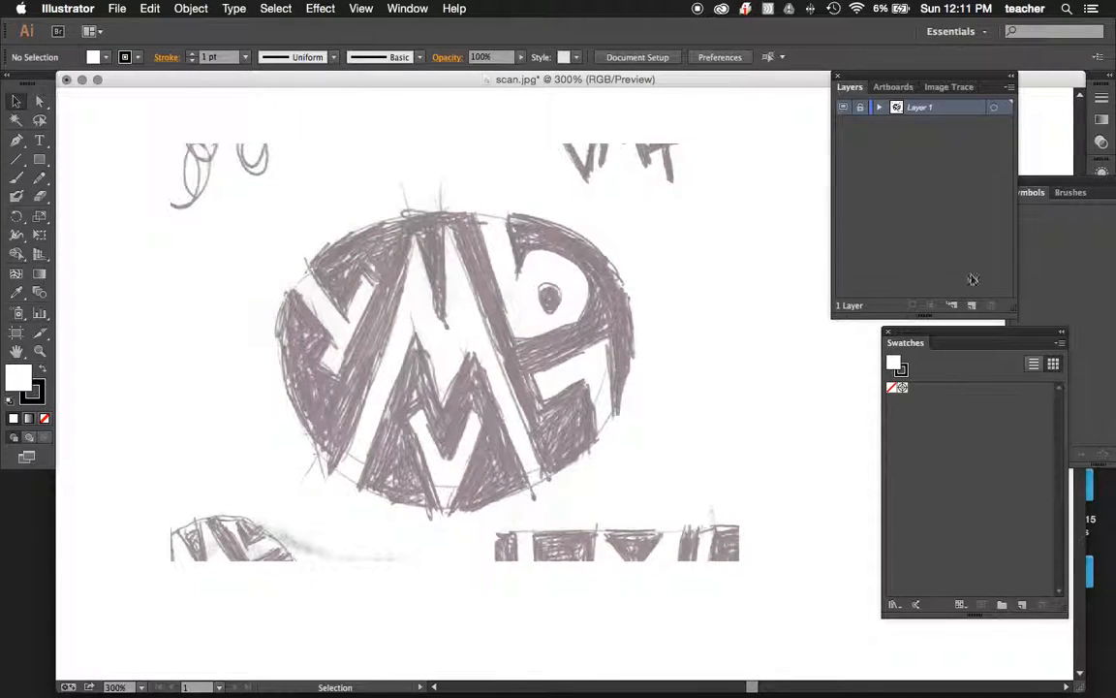
Add a new layer above the template and draw an ellipse covering the round logo sketch.
left_click(973, 306)
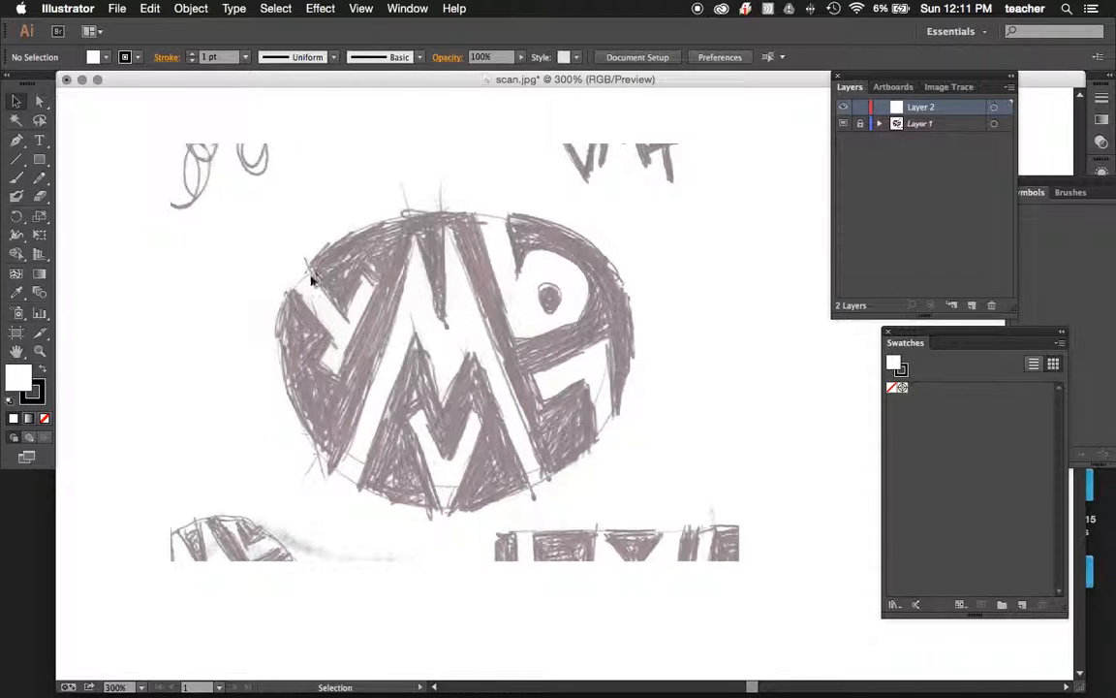
left_click_drag(39, 159, 103, 195)
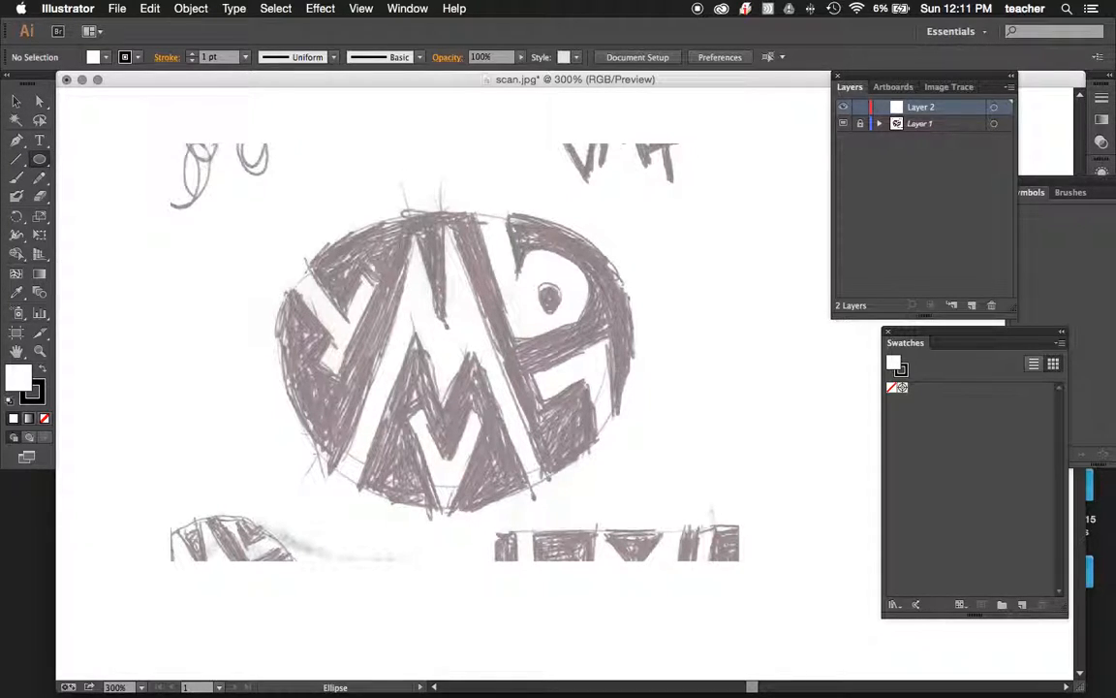
left_click_drag(280, 205, 640, 509)
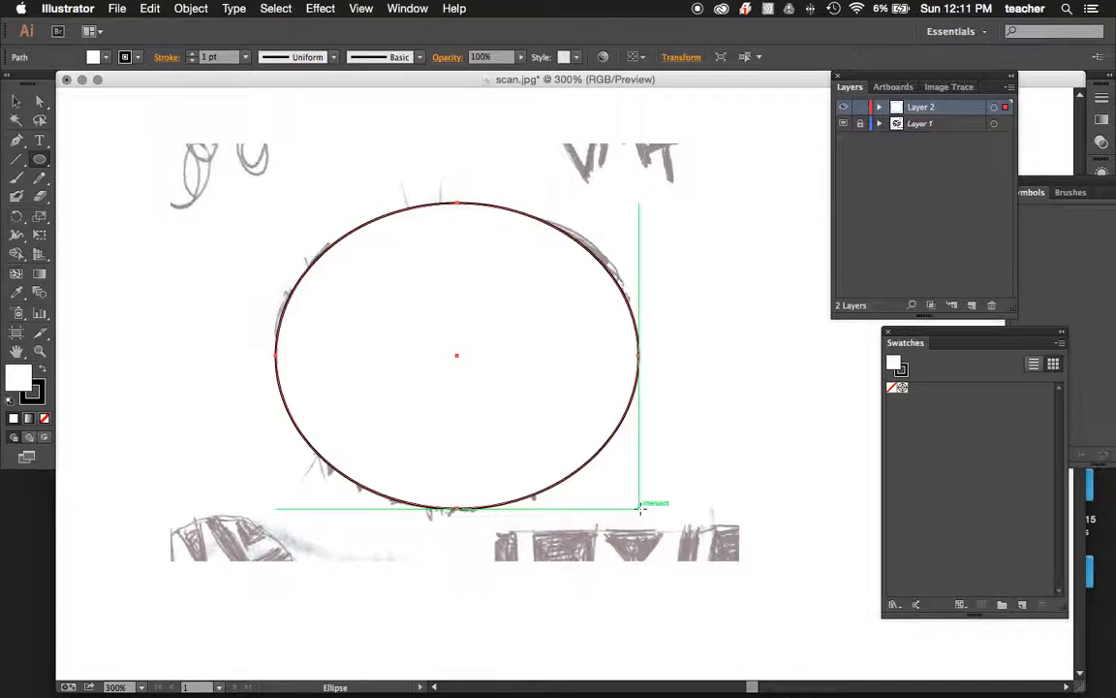
Swap the ellipse's fill and stroke colors to give it a black fill, and nudge it slightly up and left.
left_click(45, 367)
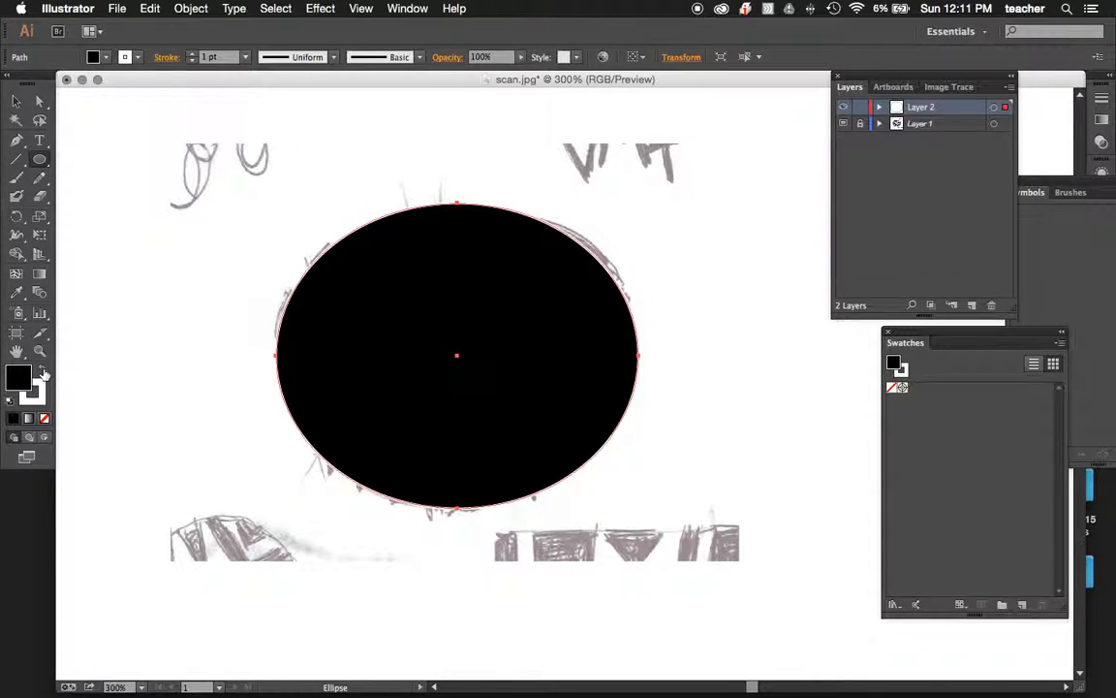
left_click(17, 101)
mouse_move(411, 224)
left_mouse_down()
mouse_move(707, 462)
mouse_move(463, 252)
mouse_move(422, 242)
mouse_move(429, 250)
left_mouse_up()
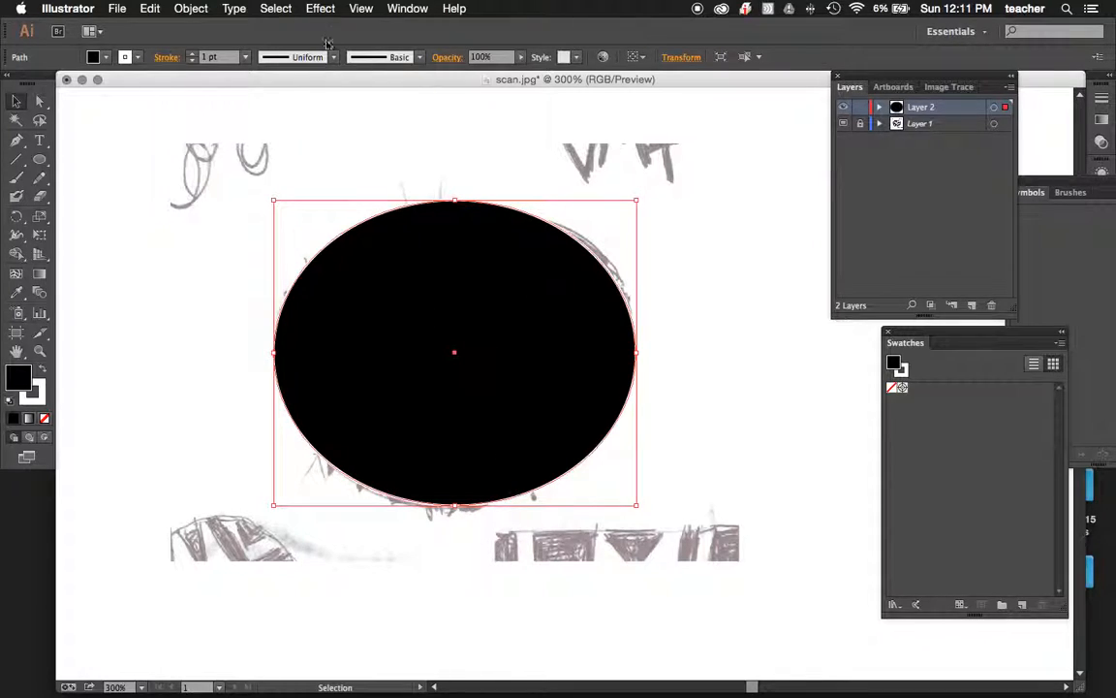
Compare the outline and preview display modes, leaving the artwork in Outline mode for tracing the sketch beneath the ellipse.
left_click(361, 9)
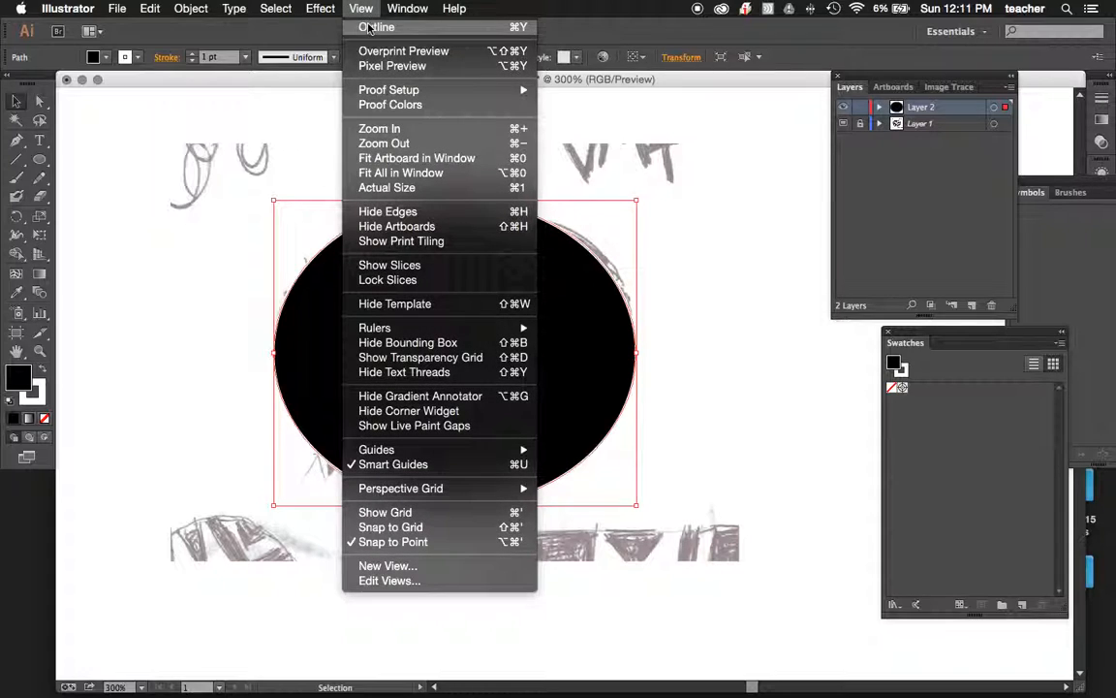
left_click(367, 8)
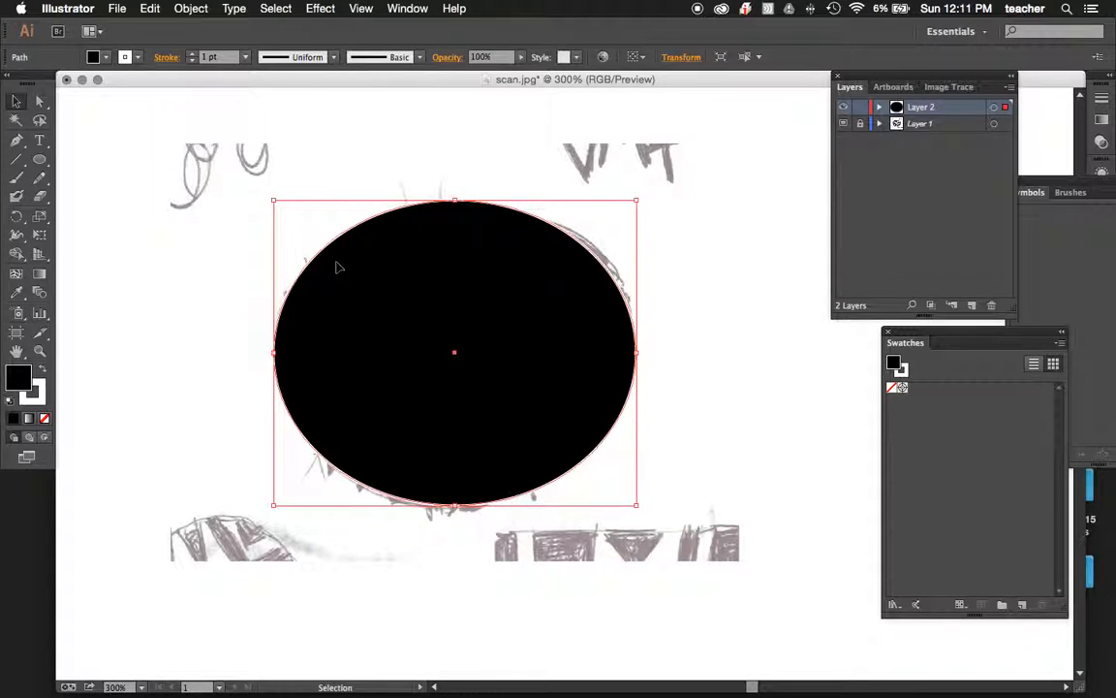
key("super+y")
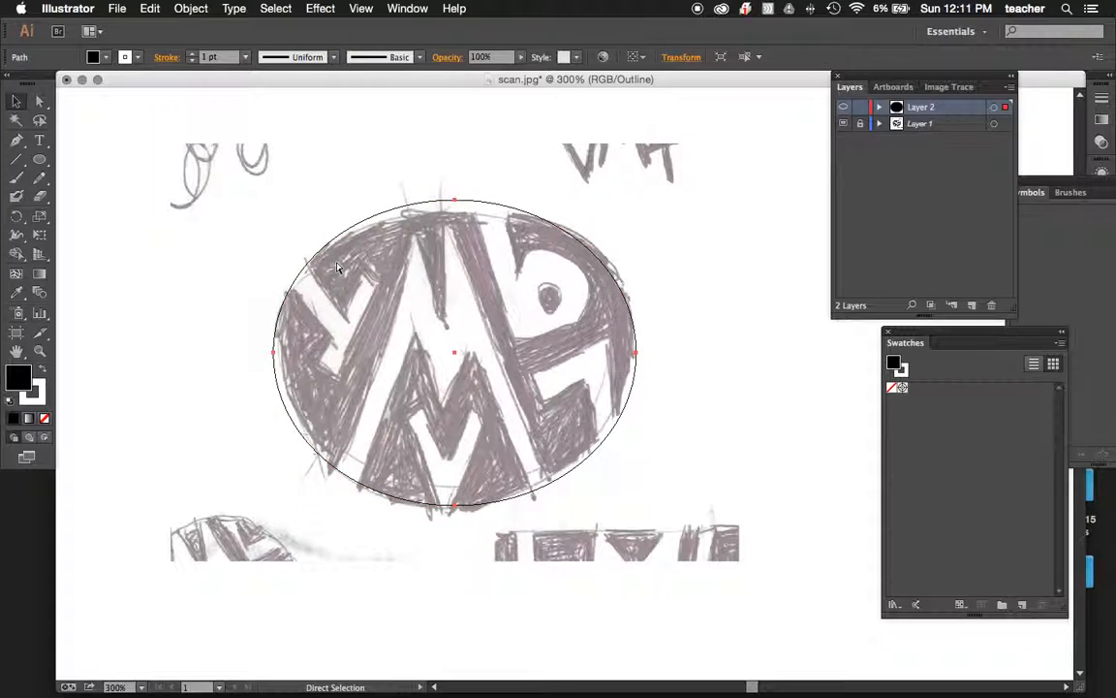
key("super+y")
key("super+y")
key("super+y")
key("super+y")
key("super+y")
key("super+y")
key("super+y")
key("super+y")
key("v")
left_click(360, 8)
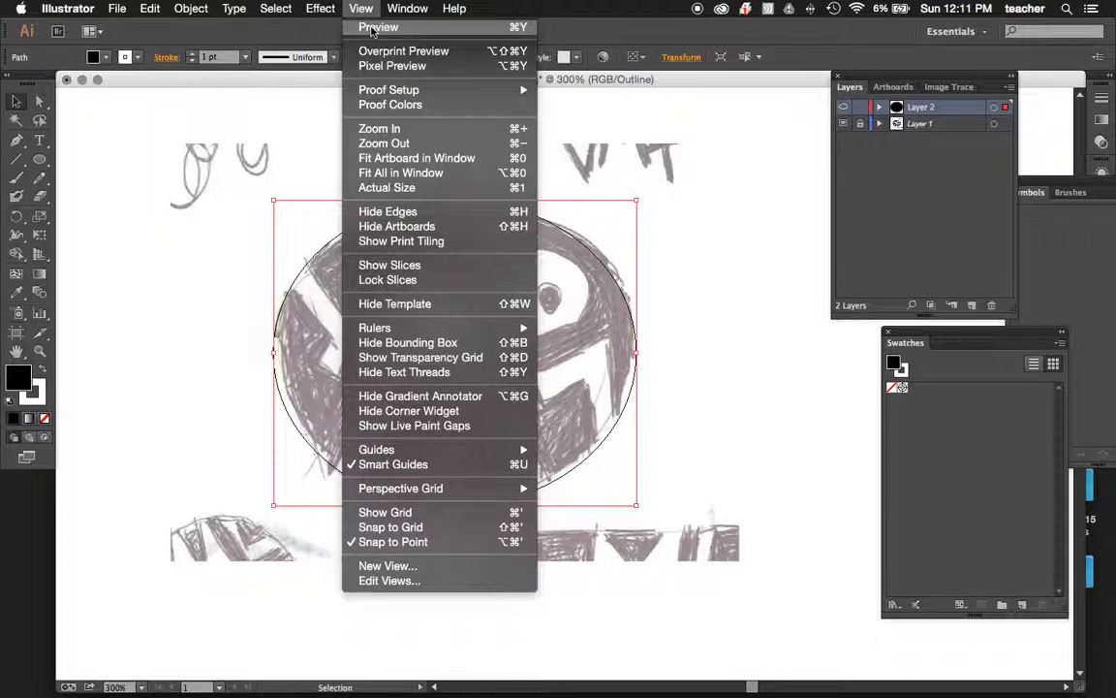
left_click(234, 332)
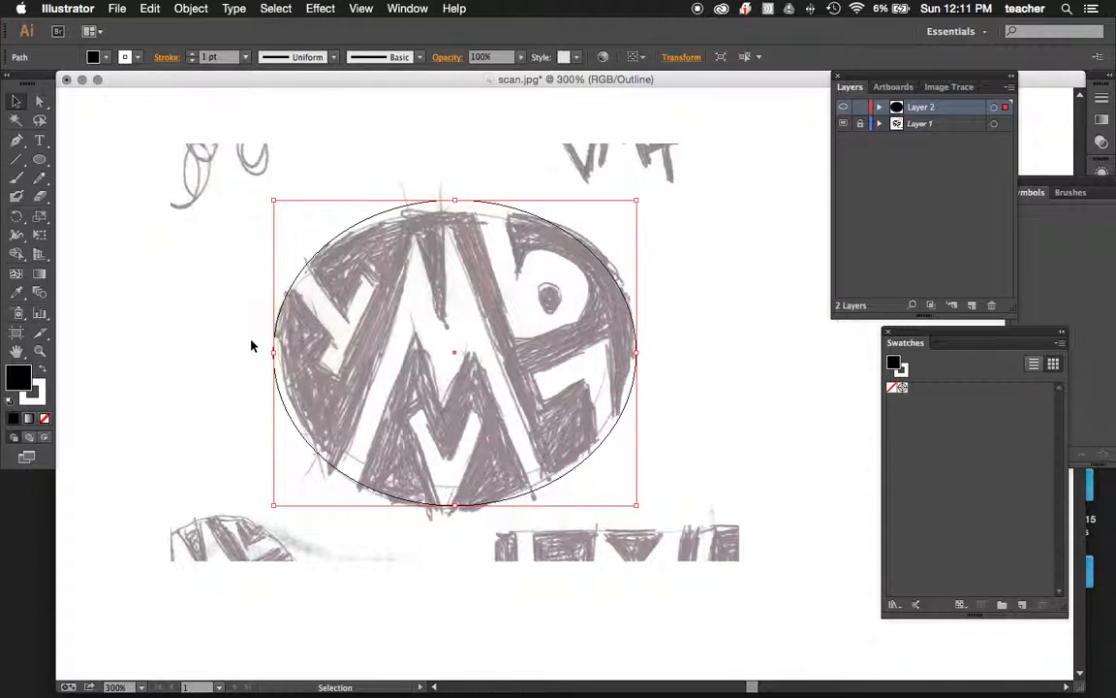
Trace the large M with the Pen tool as a closed straight-sided path, extending its legs past the ellipse's lower edge.
scroll(280, 327, "down", 3)
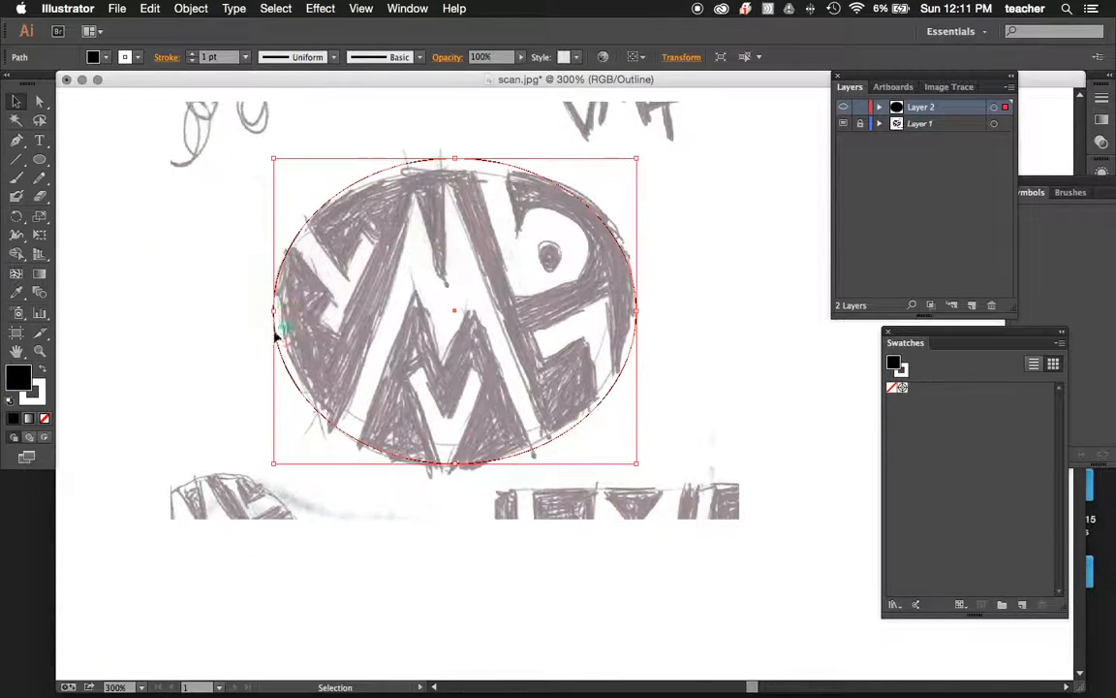
left_click(19, 141)
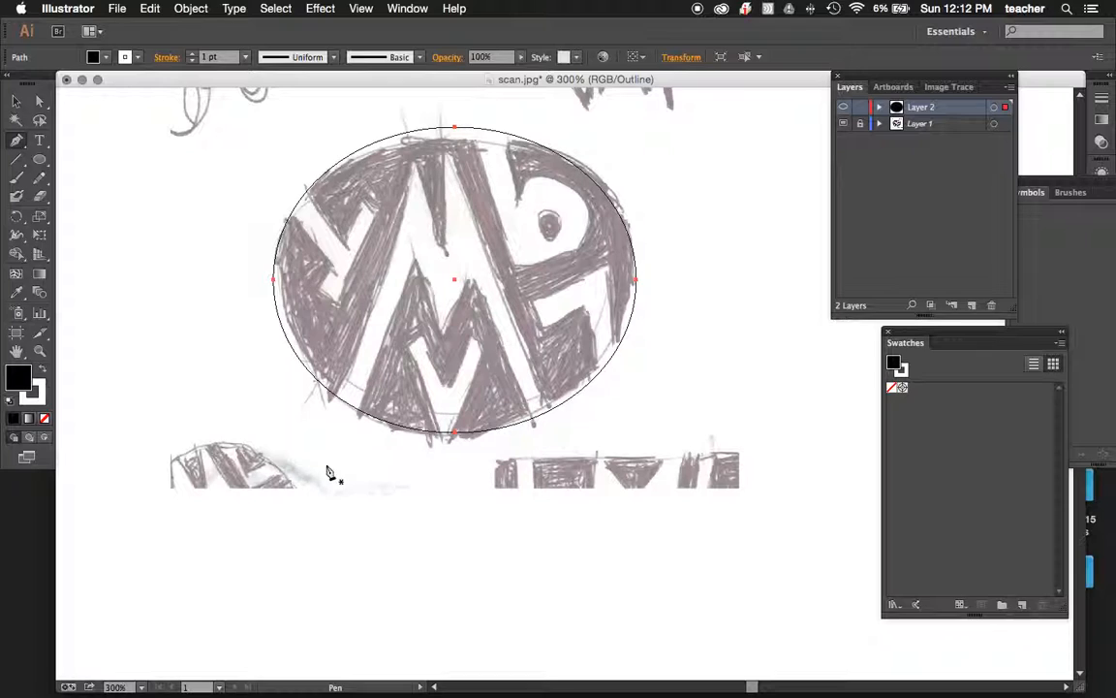
left_click(326, 415)
left_click(412, 160)
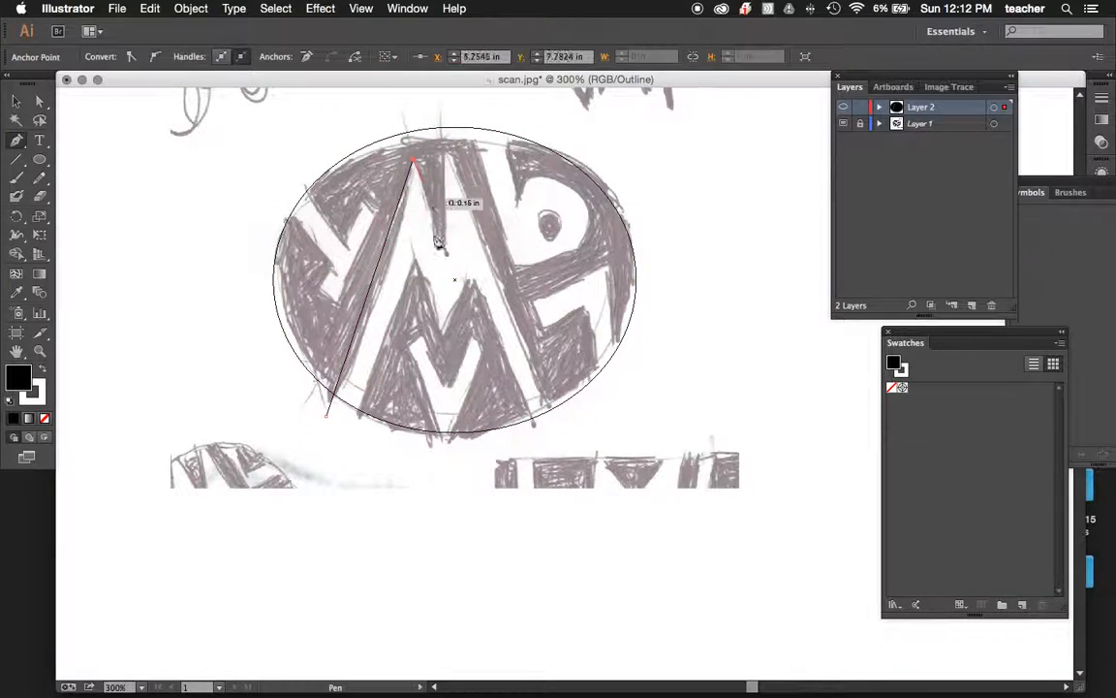
left_click(444, 254)
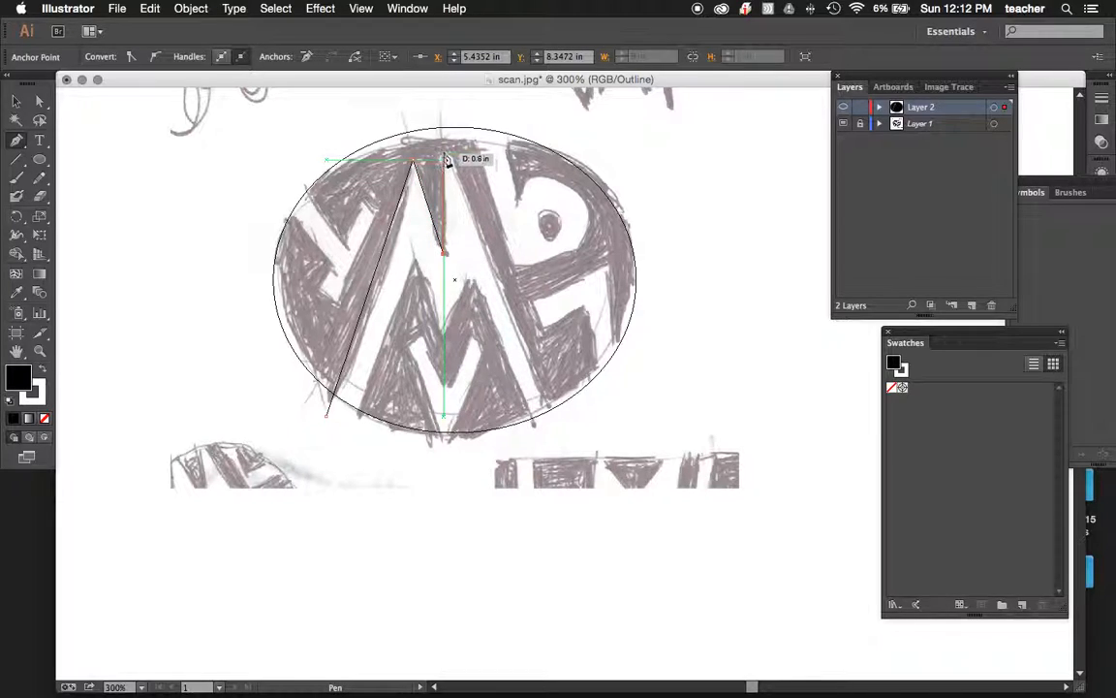
left_click(445, 153)
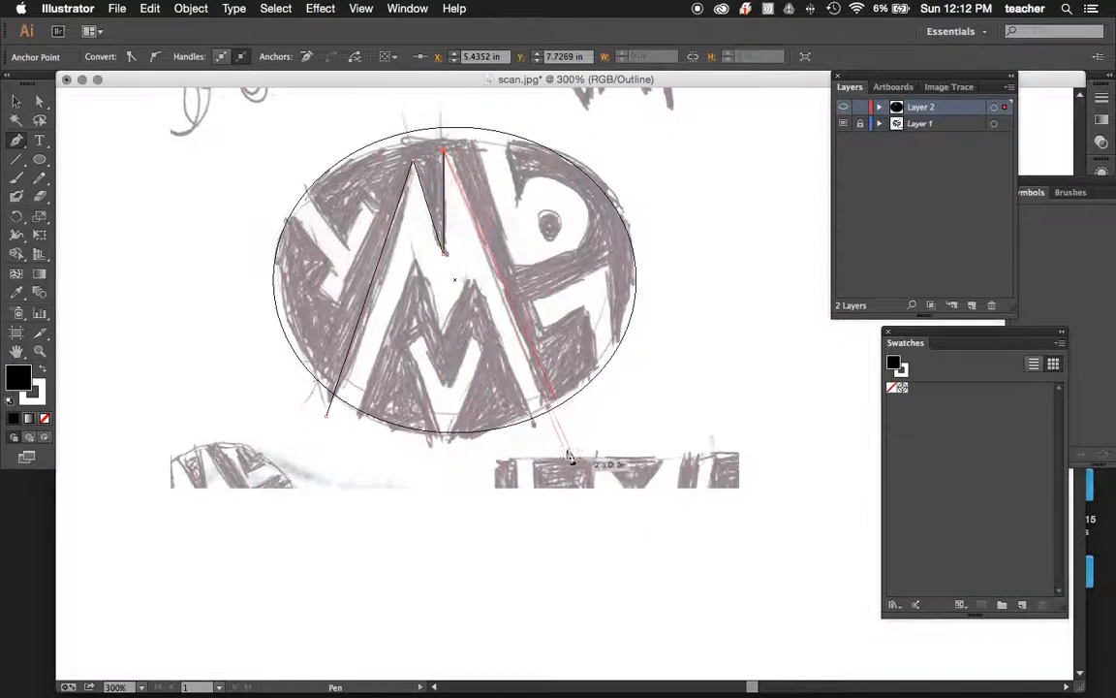
left_click(566, 441)
left_click(543, 441)
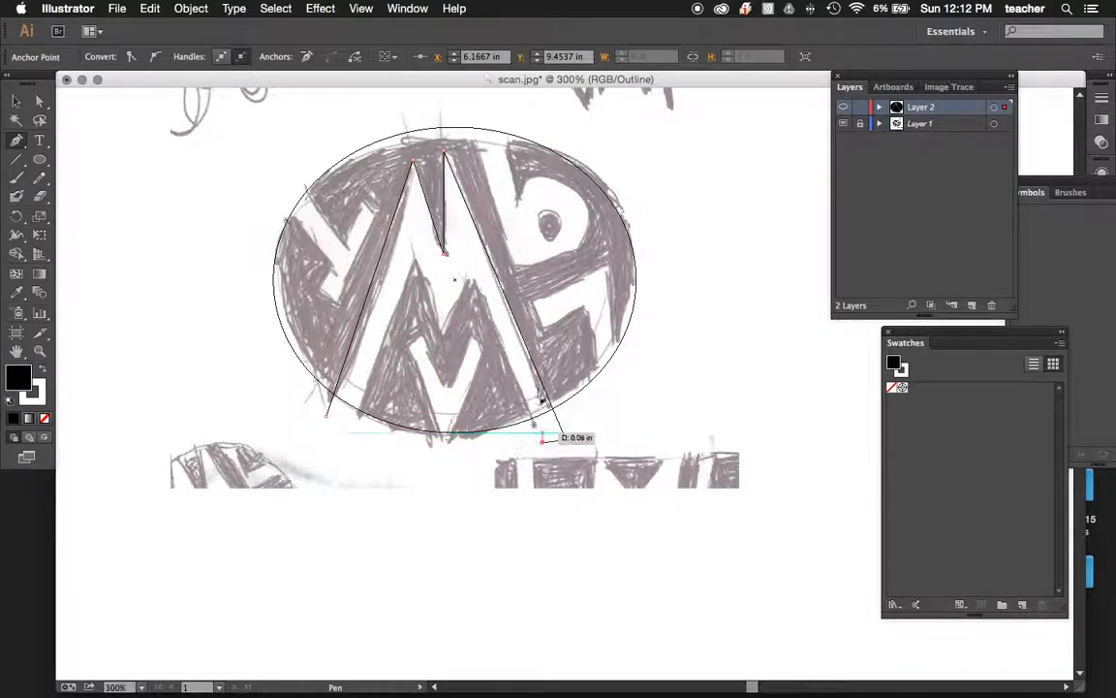
left_click(467, 281)
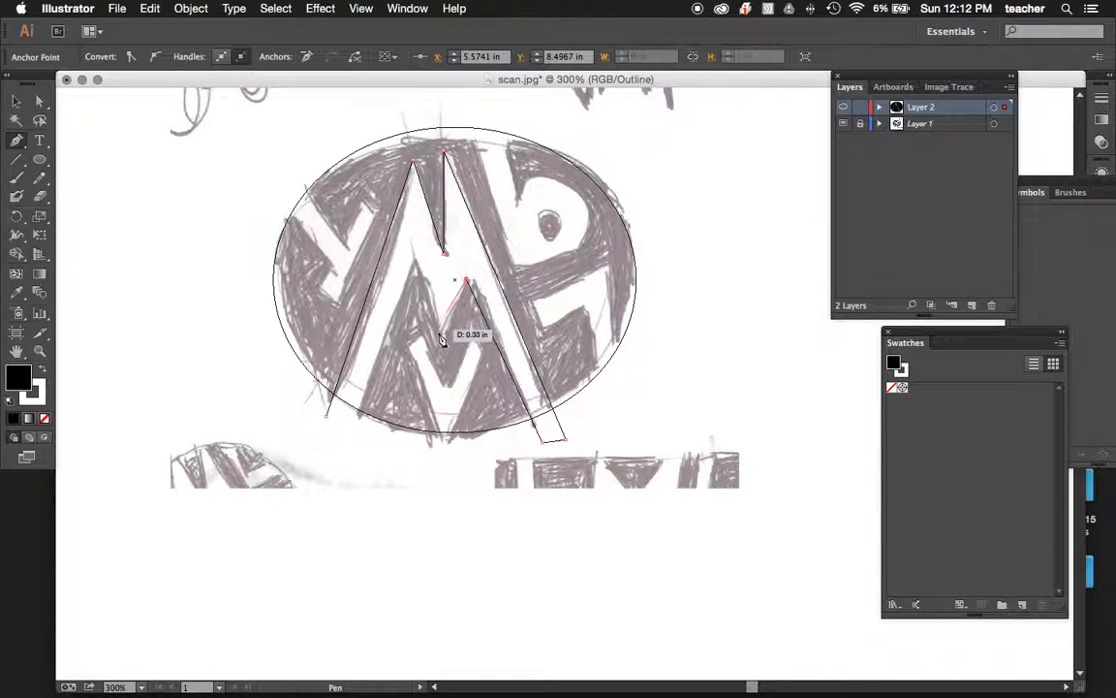
left_click(453, 339)
left_click(415, 264)
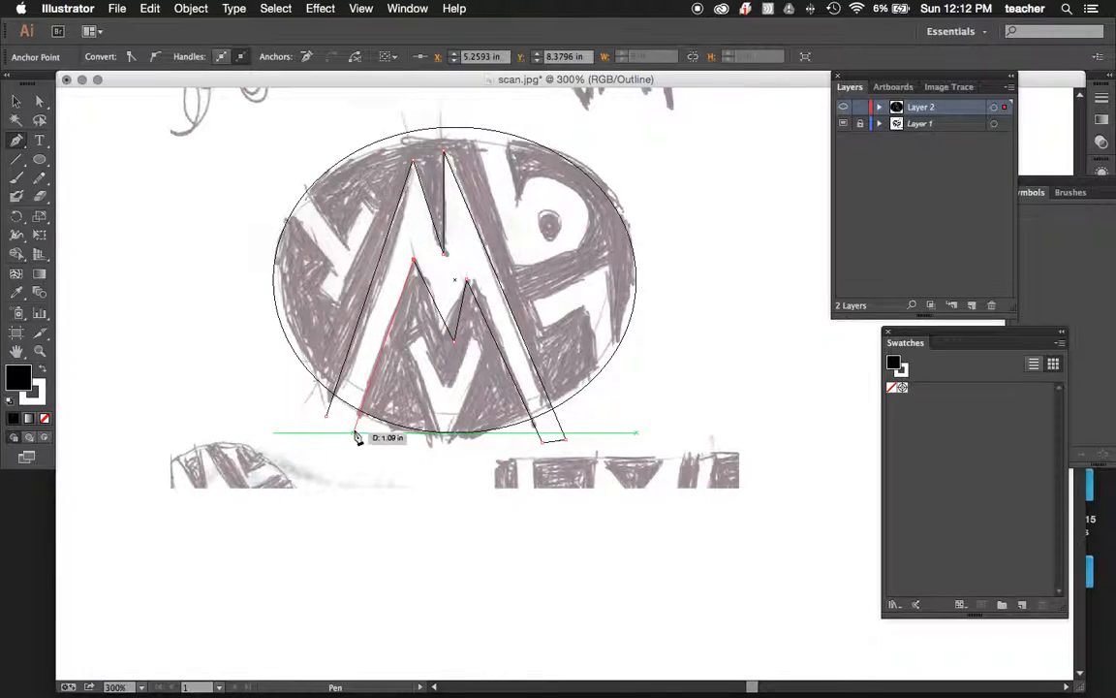
left_click(329, 420)
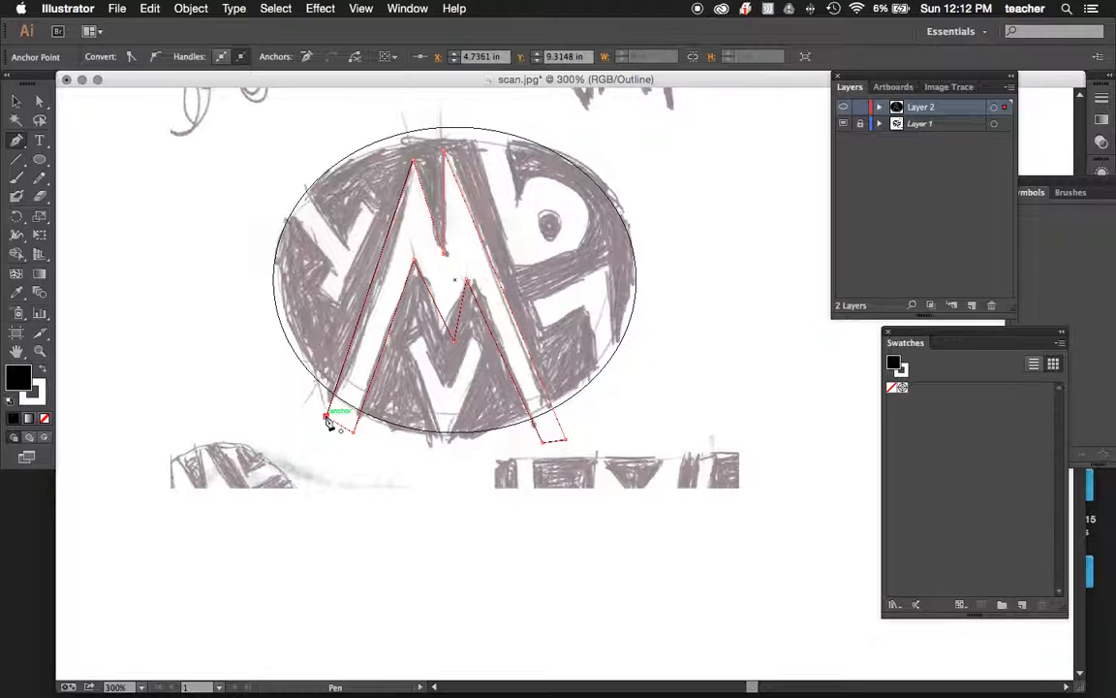
left_click(327, 419)
Cut the M path out of the ellipse with Pathfinder's Minus Front, and show the artwork in preview with template Layer 1 hidden.
left_click(16, 101)
left_click_drag(213, 320, 361, 388)
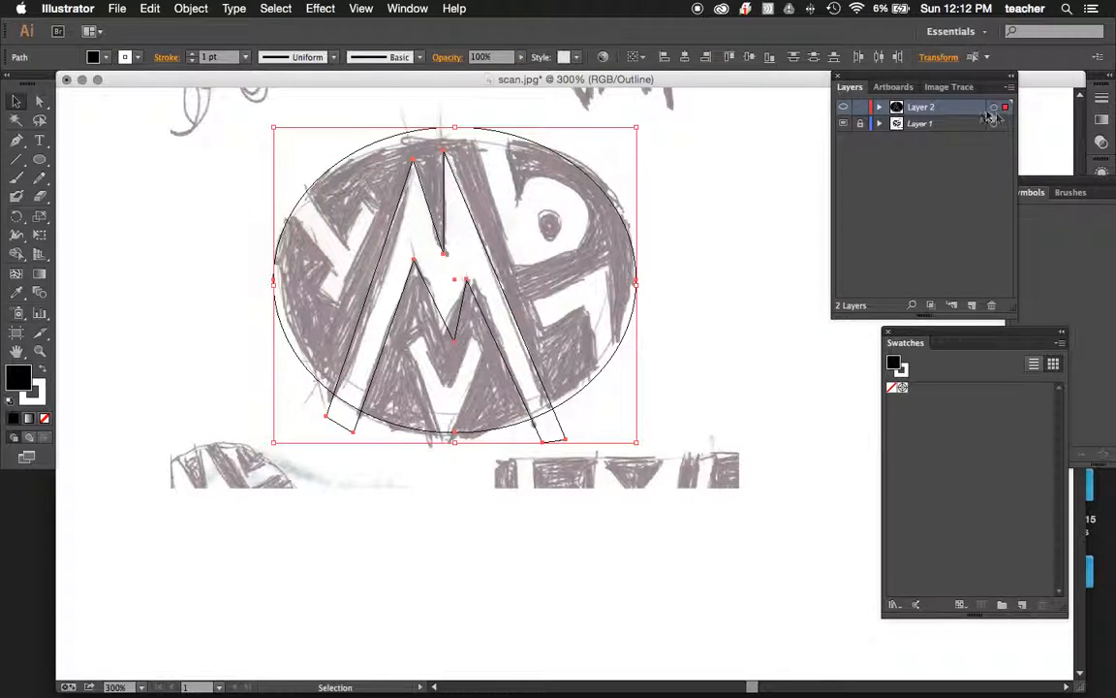
left_click(407, 8)
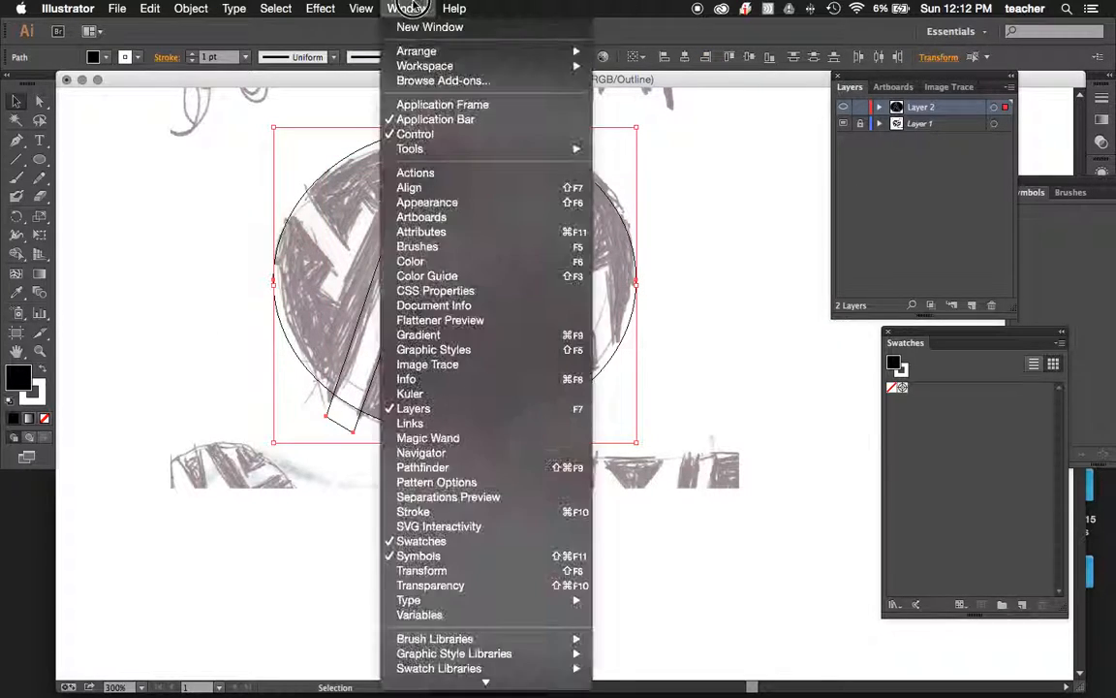
left_click(481, 468)
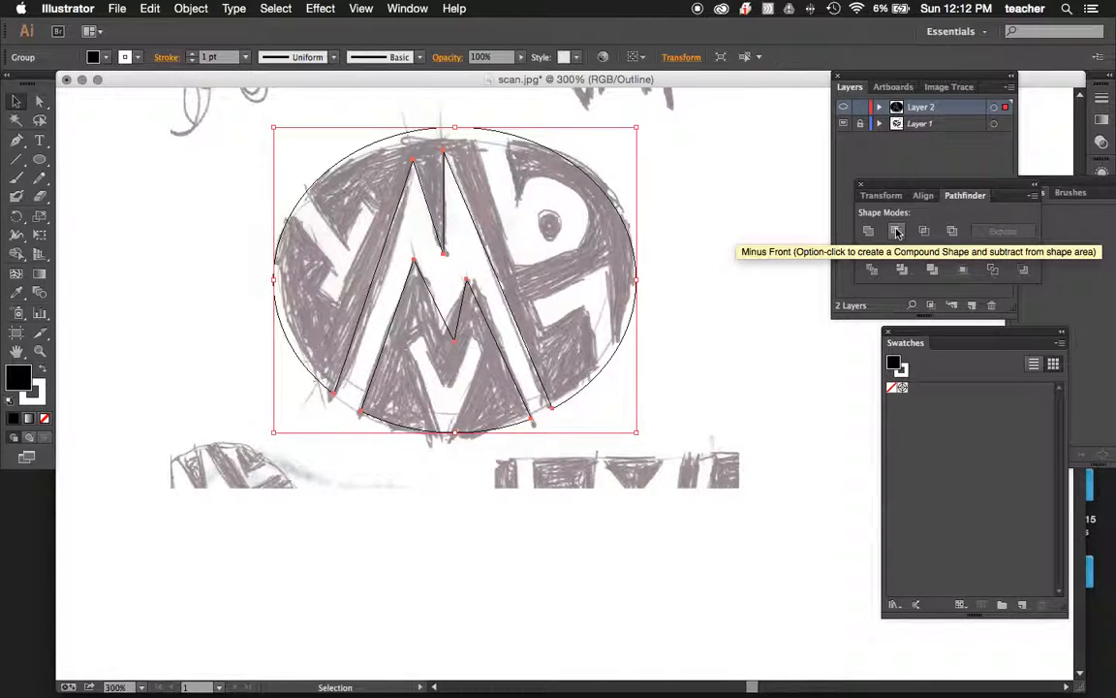
key("super+y")
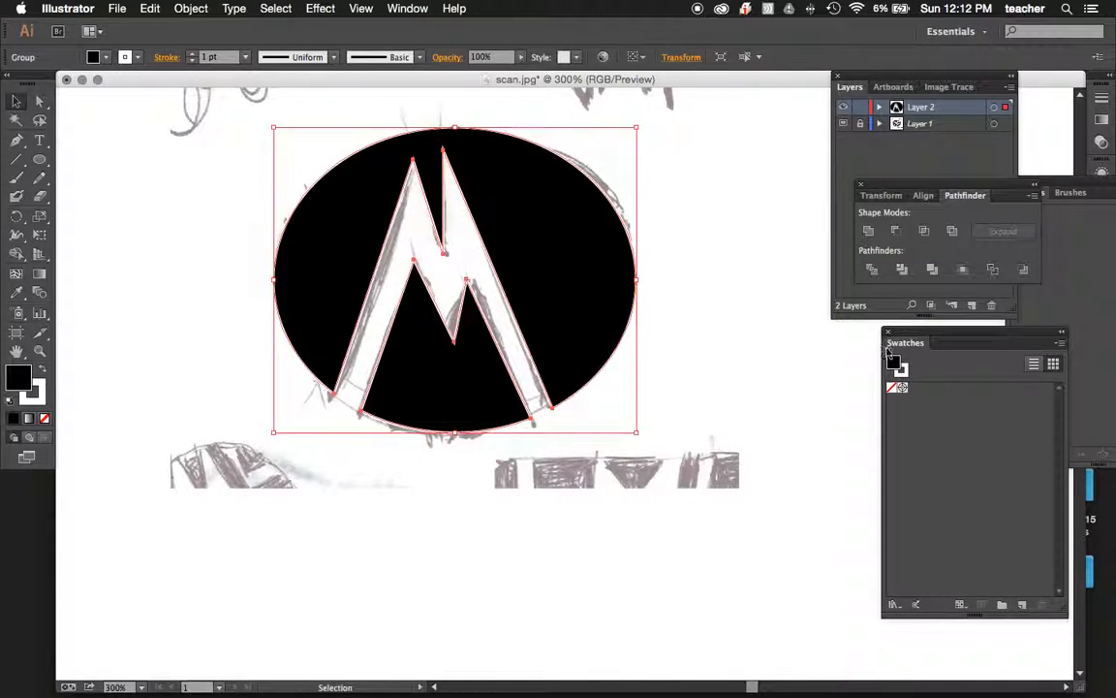
left_click(842, 126)
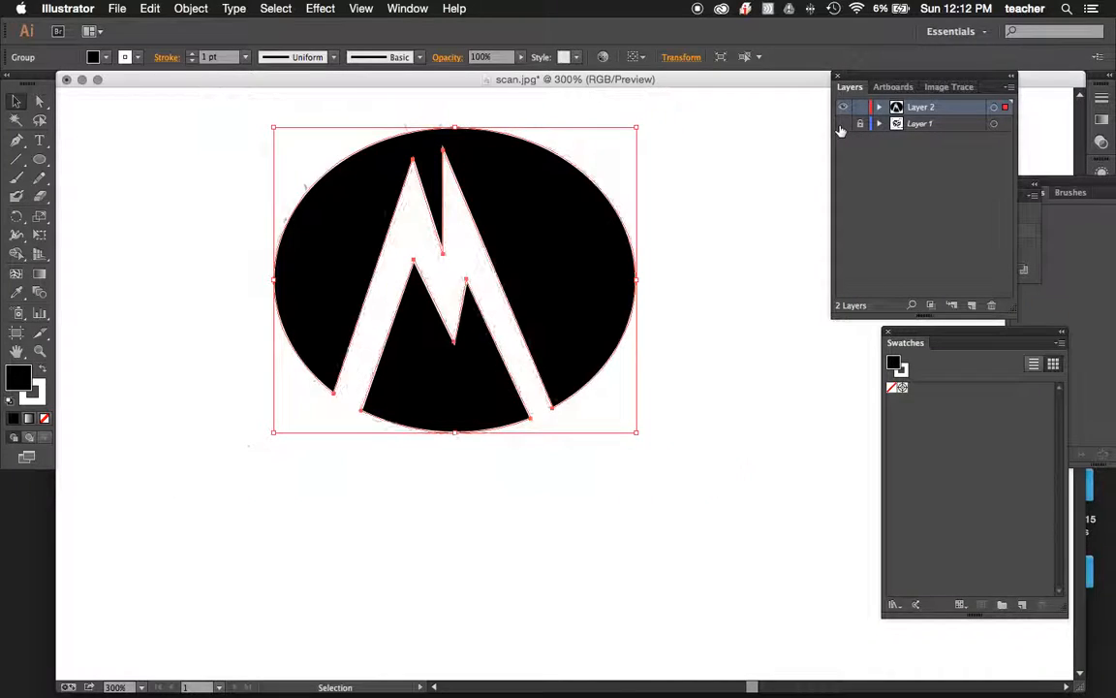
Reshape the M with Direct Selection, moving the lower notch's tip and the inner right peak up and left, and adjusting the upper notch.
left_click(721, 303)
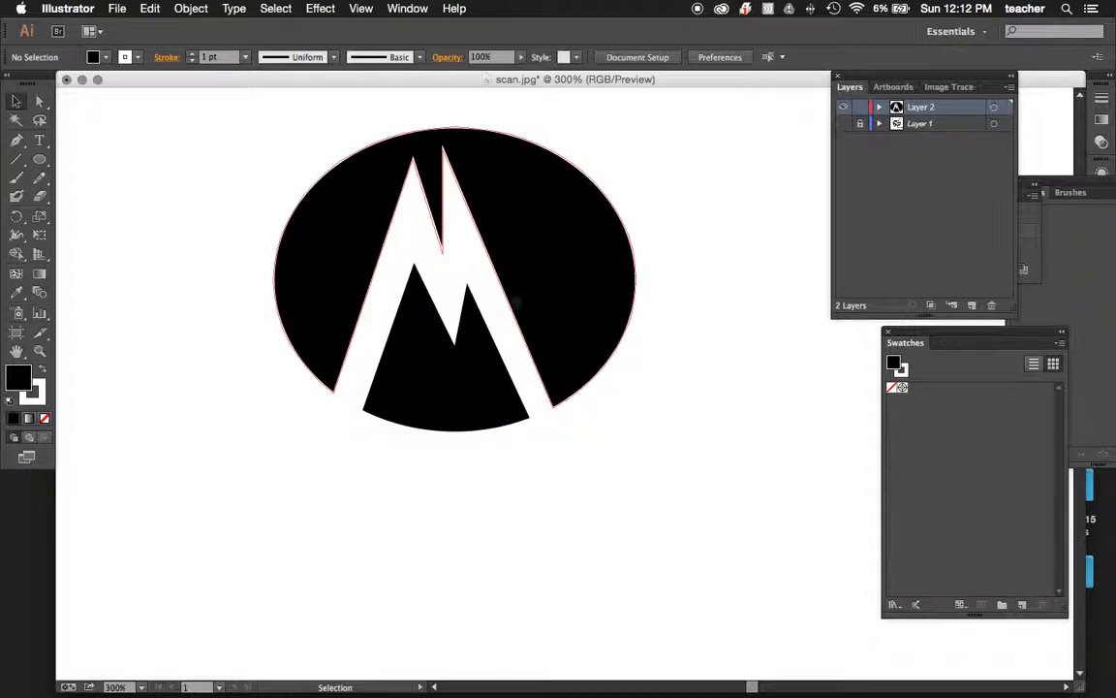
left_click(39, 100)
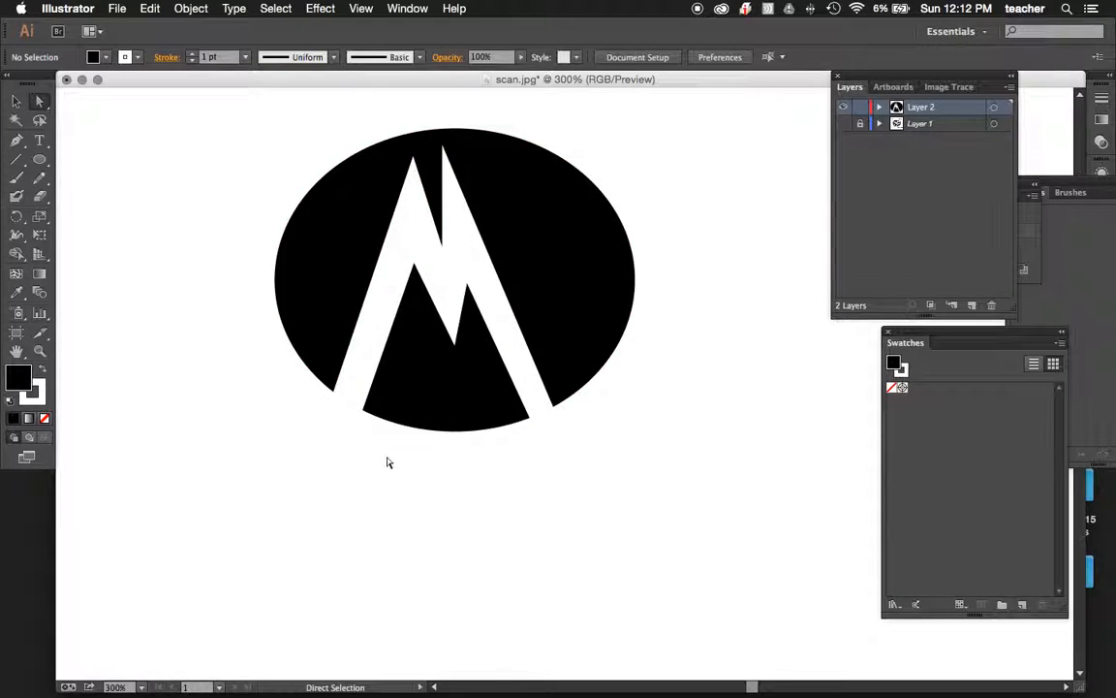
left_click_drag(457, 341, 444, 308)
mouse_move(442, 251)
left_mouse_down()
mouse_move(441, 281)
mouse_move(467, 279)
mouse_move(461, 263)
left_mouse_up()
left_click(714, 370)
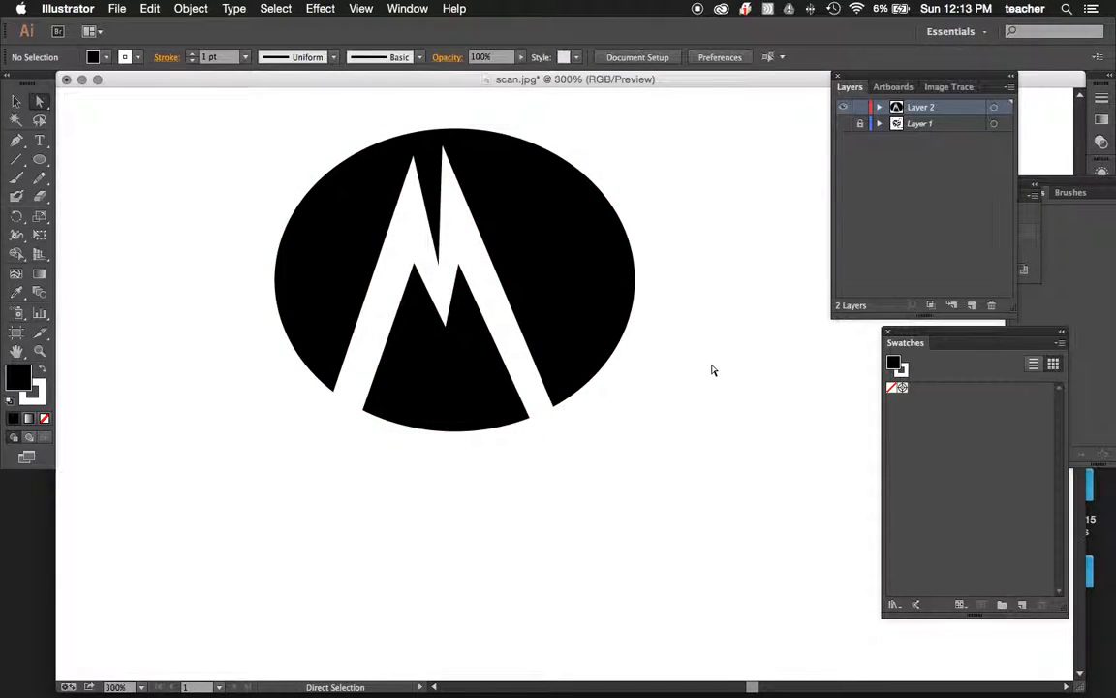
left_click_drag(441, 267, 439, 248)
key("super+z")
left_click(462, 443)
key("super+z")
left_click(432, 482)
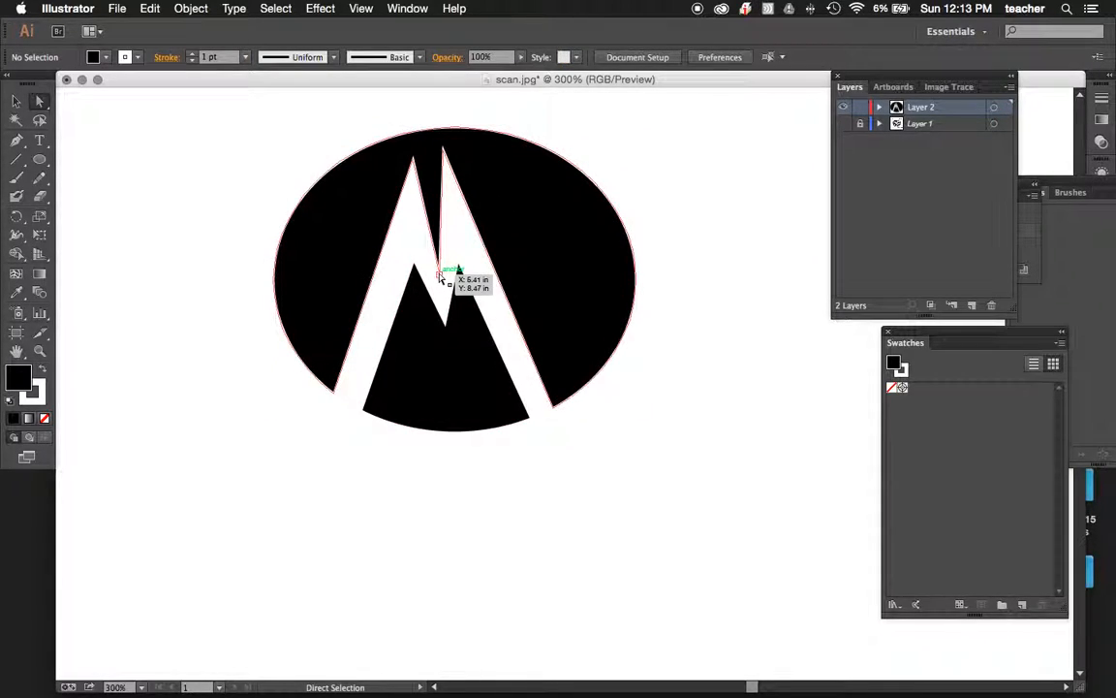
Raise the tip of the M's upper notch, remove the stroke from the outer ellipse shape, and deselect it.
left_click_drag(439, 275, 437, 233)
left_click(37, 392)
left_click(44, 419)
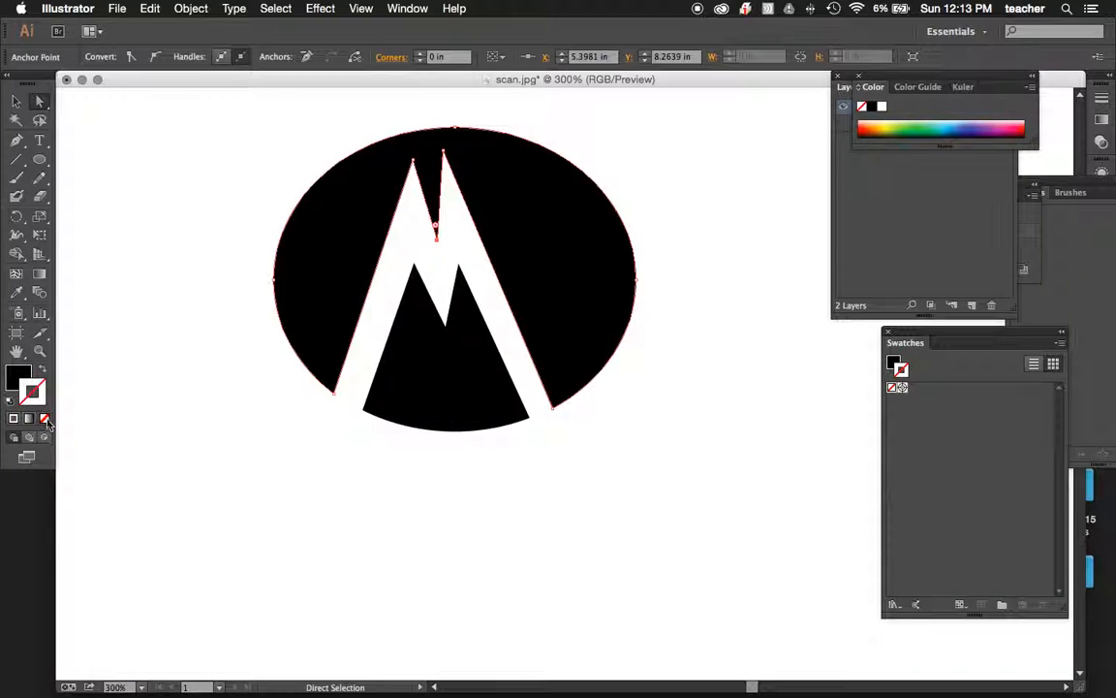
left_click(16, 101)
left_click(157, 229)
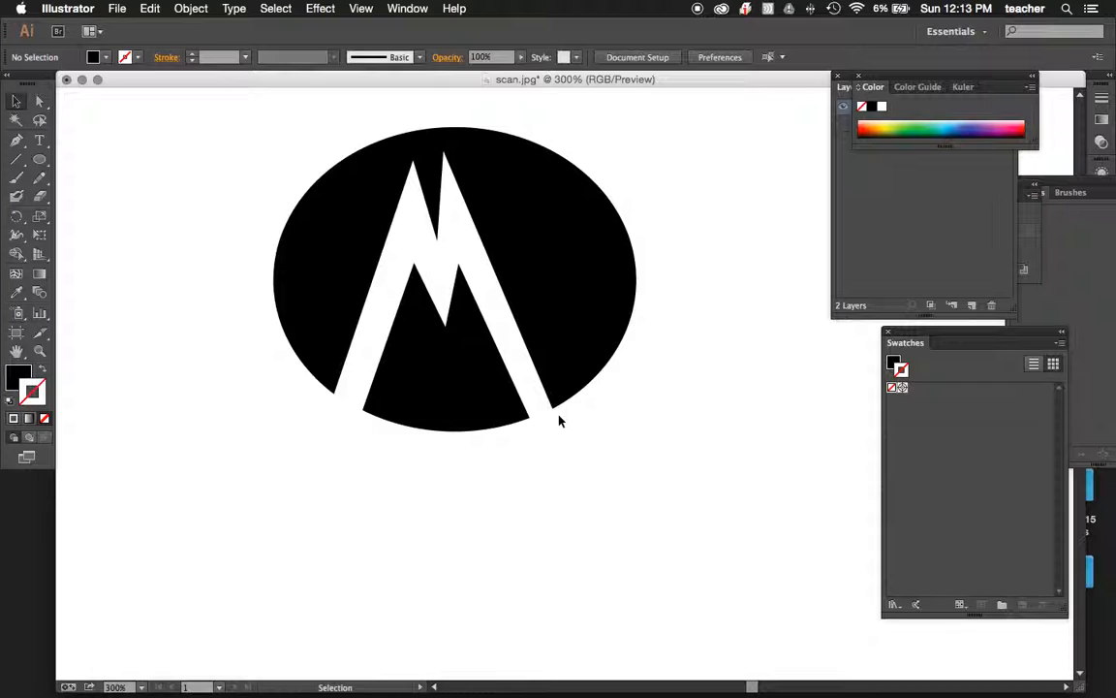
Show template Layer 1 in Outline mode and trace the 7-shaped letter right of the M as a closed Pen path extending past the ellipse.
key("super+t")
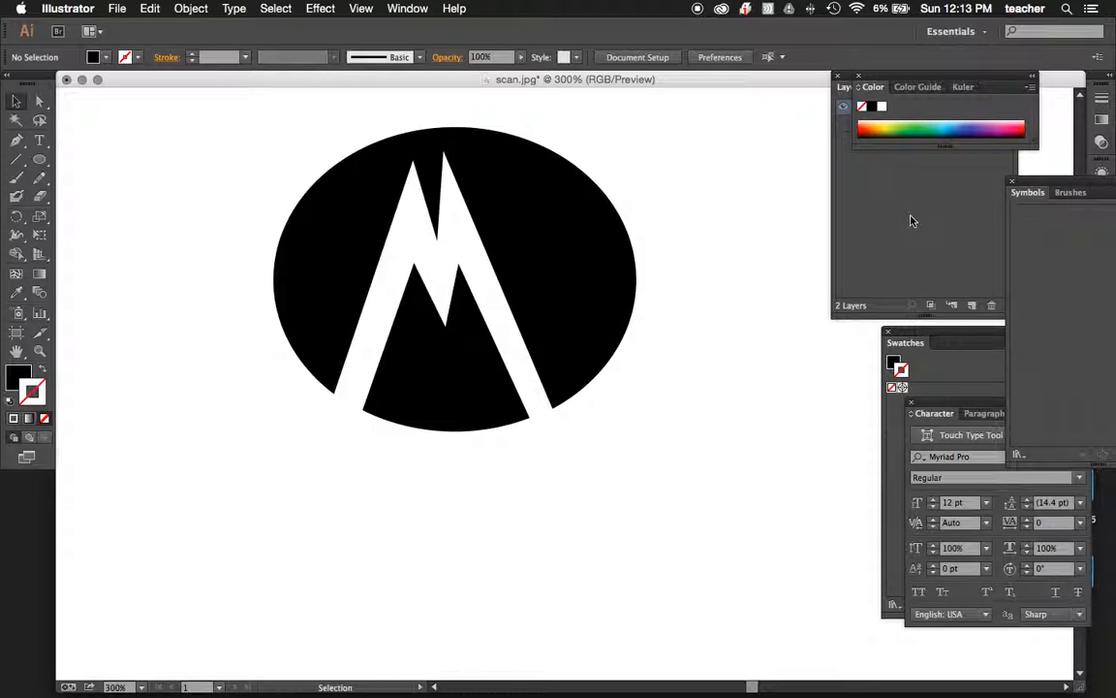
left_click(875, 156)
left_click(844, 124)
key("super+y")
left_click(15, 140)
left_click(535, 308)
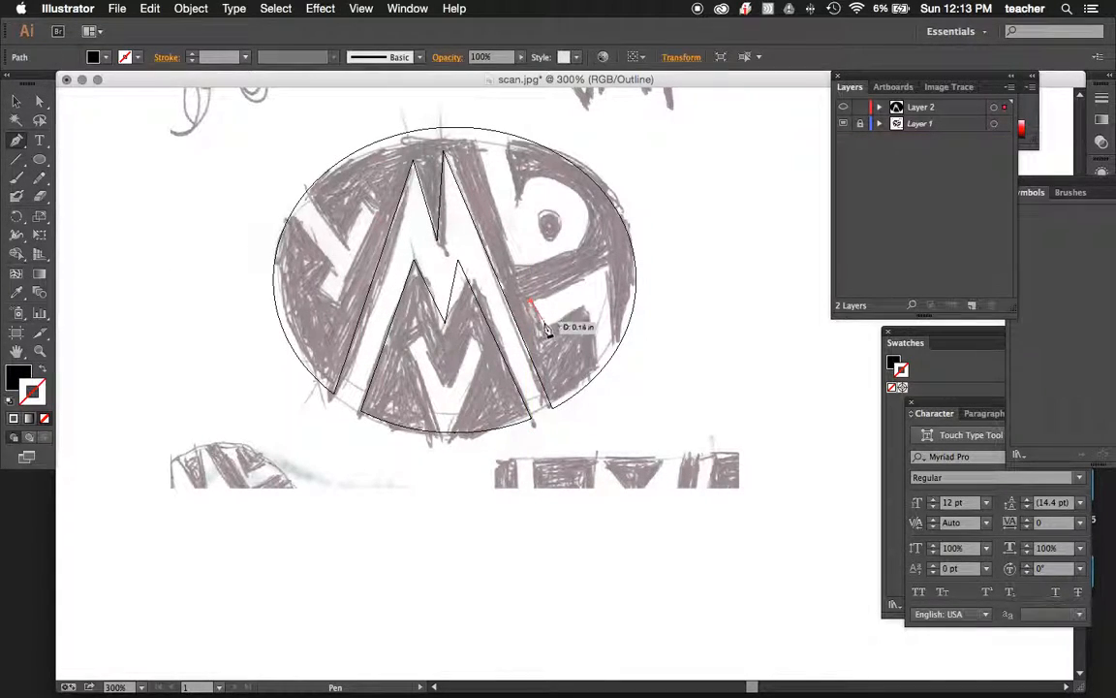
left_click(590, 304)
left_click(596, 395)
left_click(622, 378)
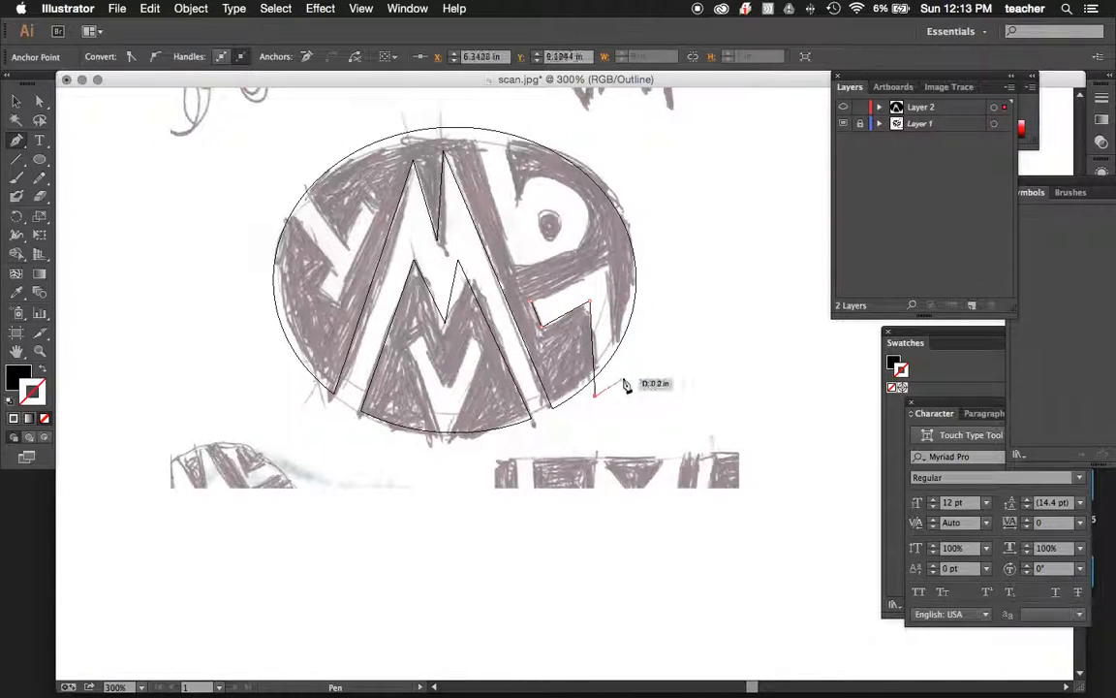
left_click(610, 266)
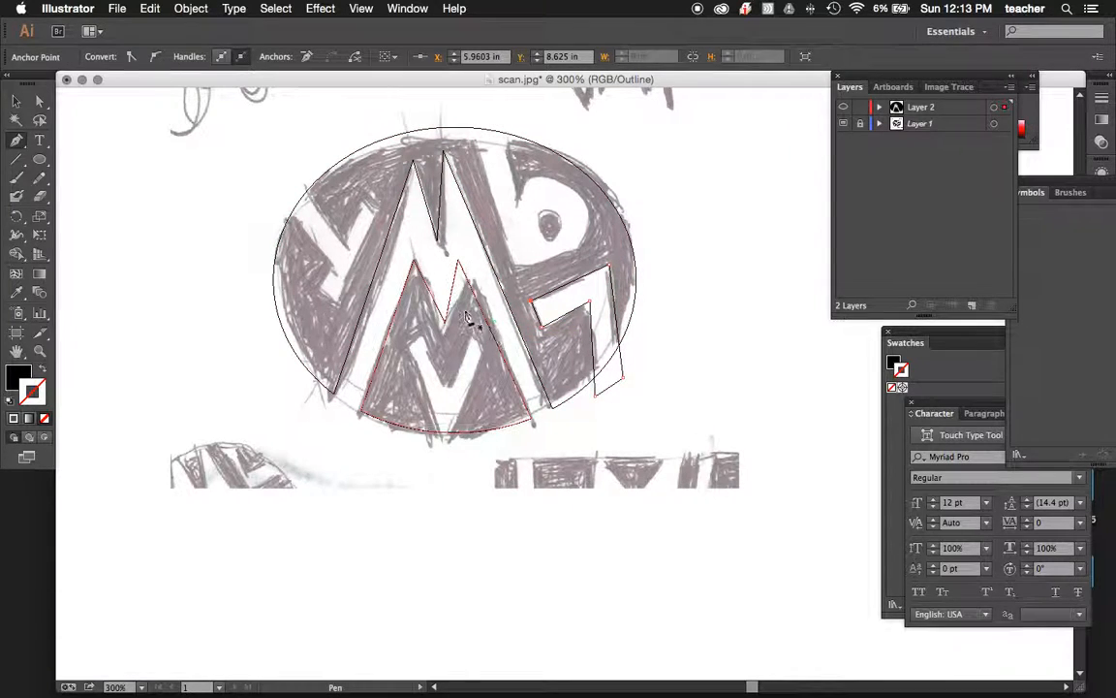
Try to cut the 7-shaped path out with Minus Front while all artwork is selected, and undo the operation.
left_click(16, 100)
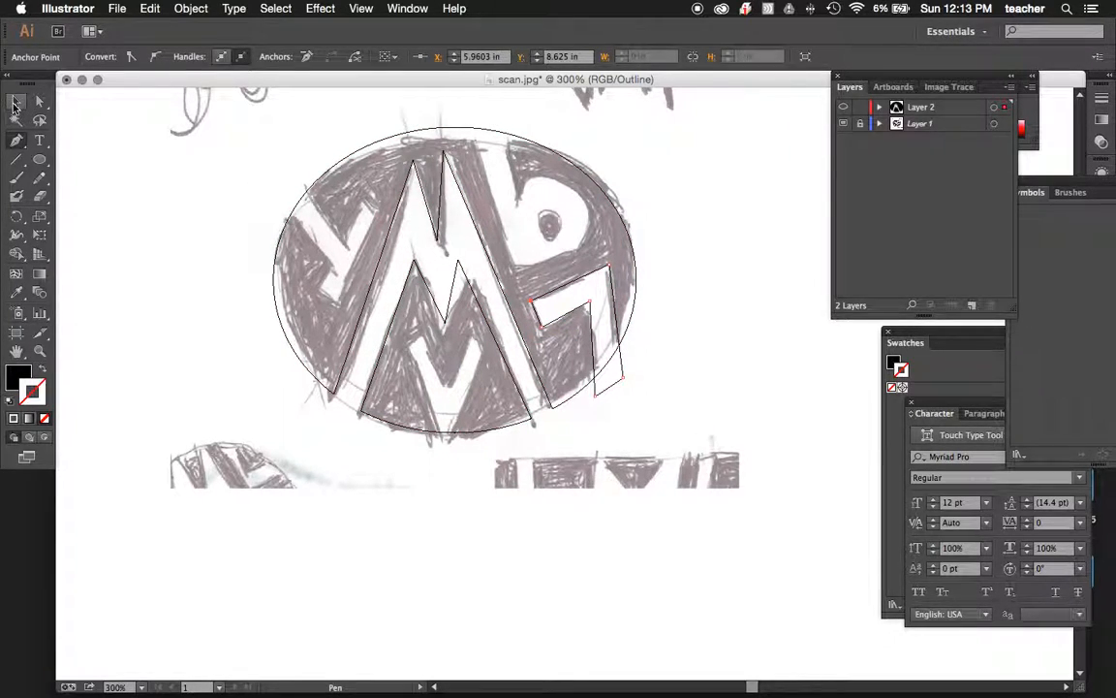
left_click_drag(630, 332, 613, 324)
key("super+a")
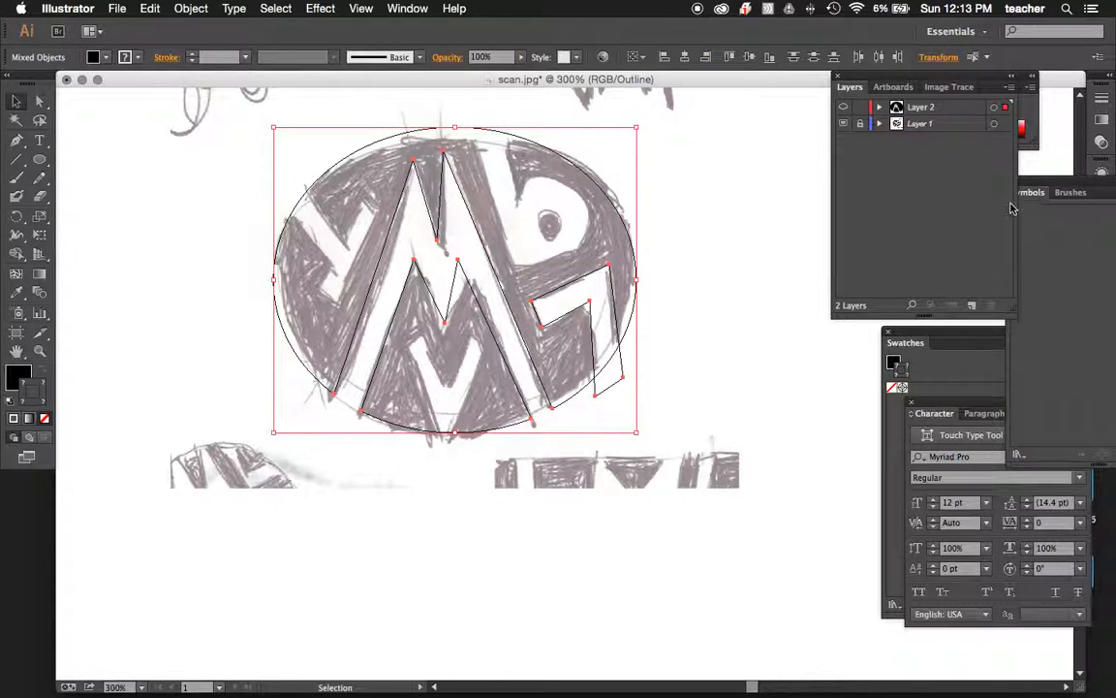
left_click_drag(957, 89, 797, 371)
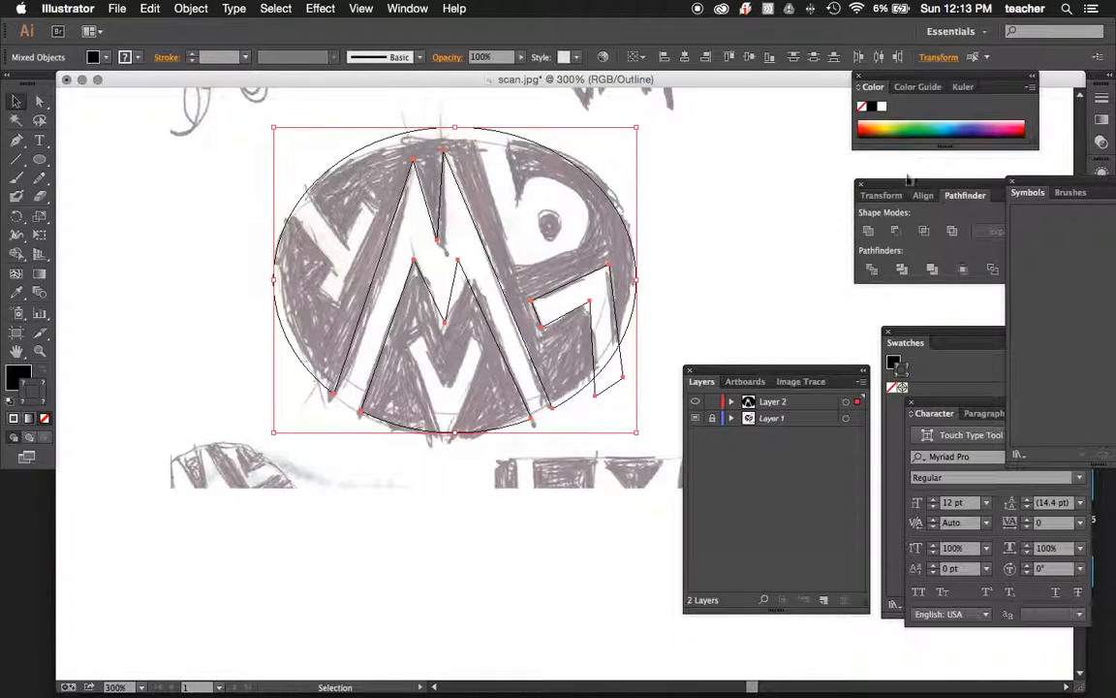
left_click(900, 236)
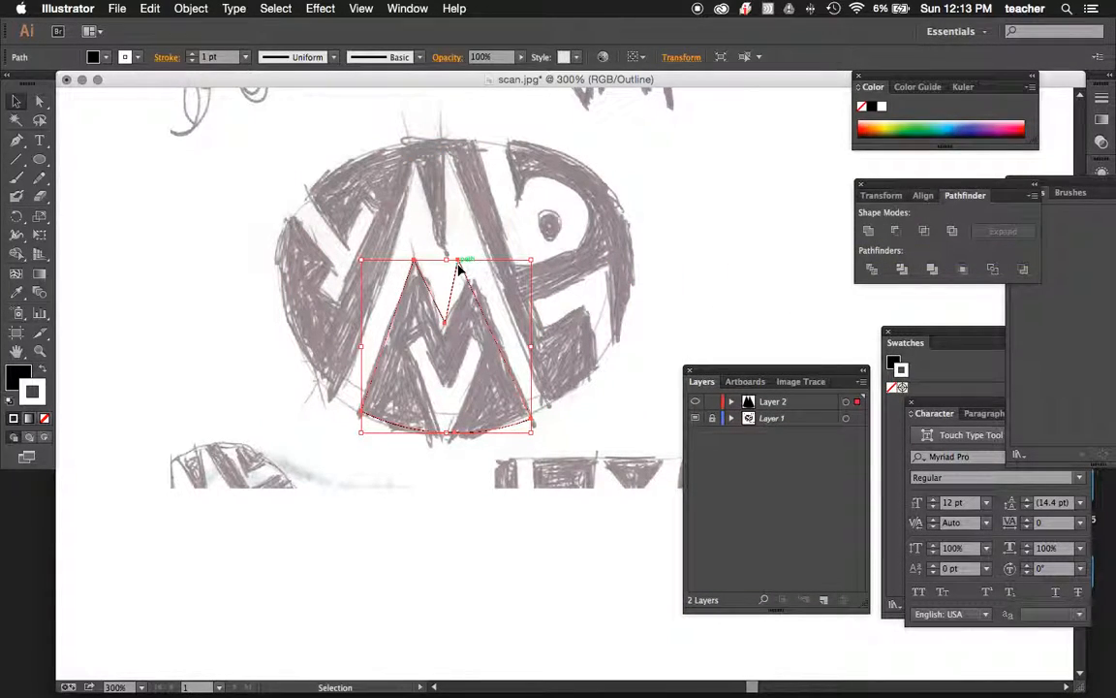
key("super+z")
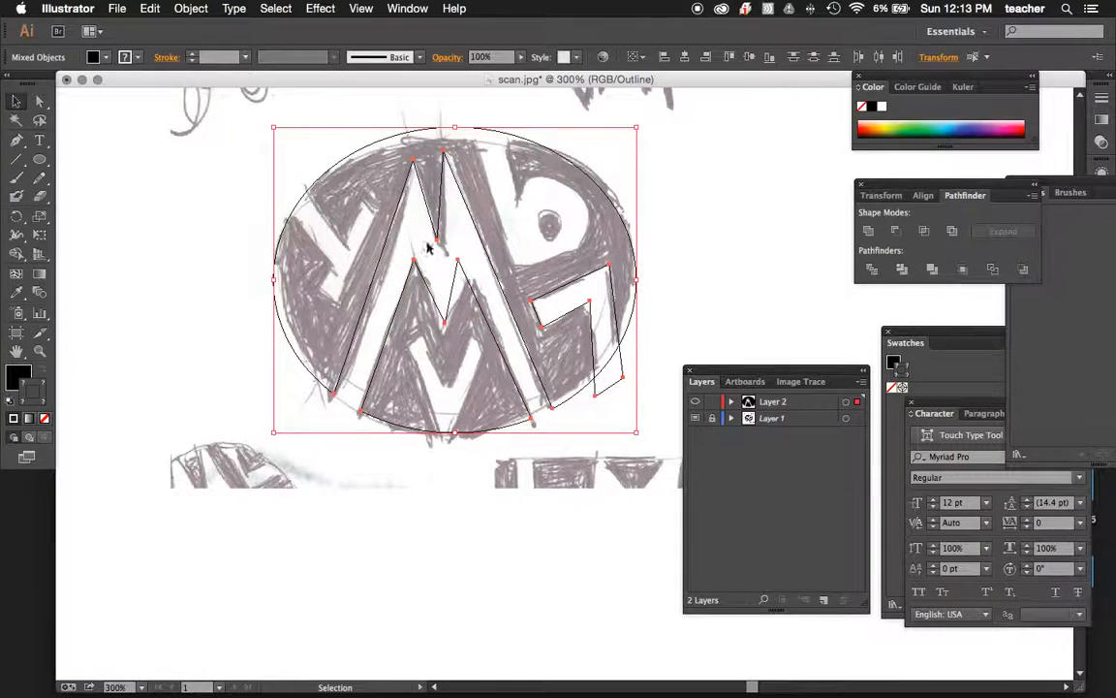
Select only the 7-shaped path and the outer ellipse shape, and subtract the path with Pathfinder's Minus Front.
left_click(40, 101)
left_click_drag(643, 394, 521, 242)
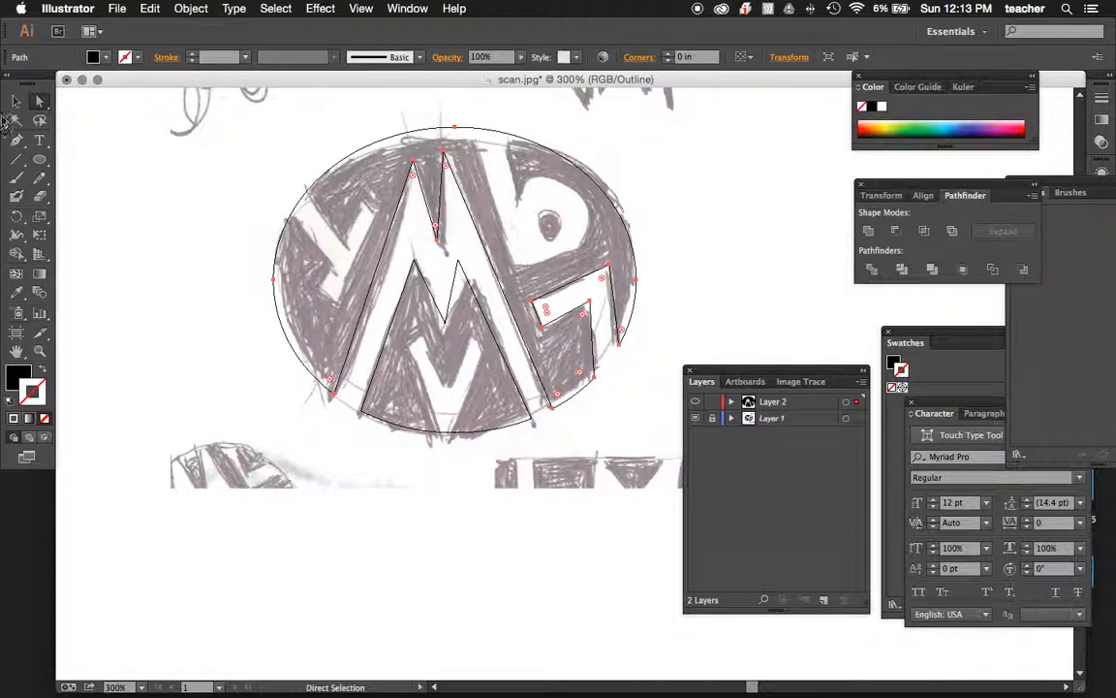
left_click(16, 101)
left_click(90, 178)
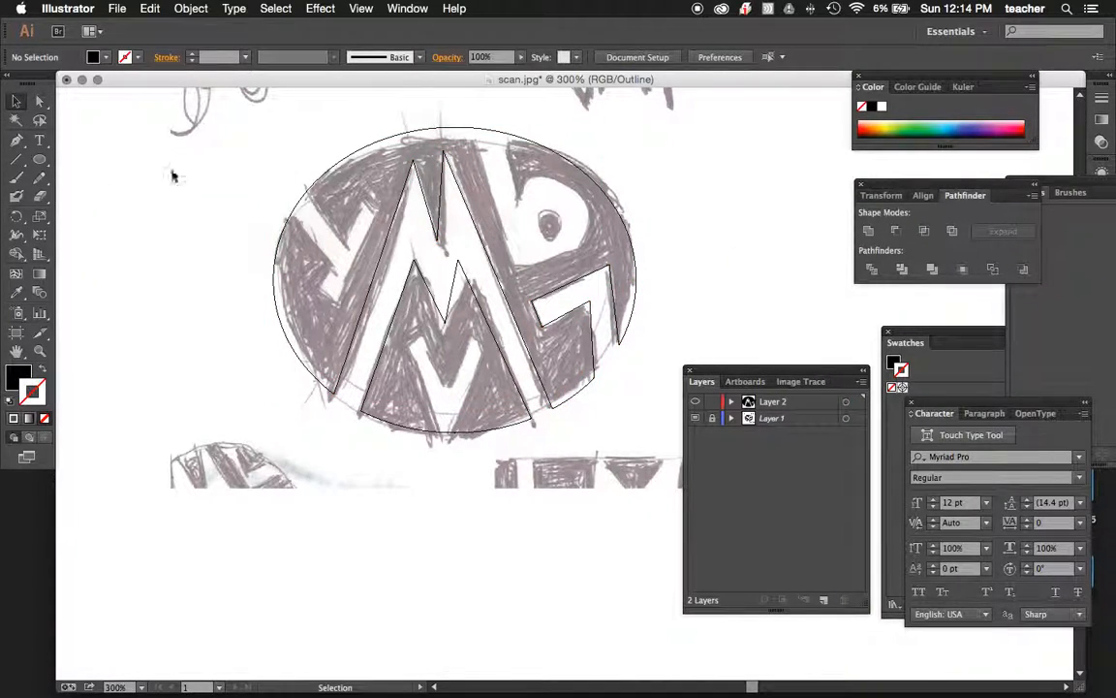
Check the artwork in preview with template Layer 1 hidden, and return to Outline mode with the template shown.
key("a")
key("super+y")
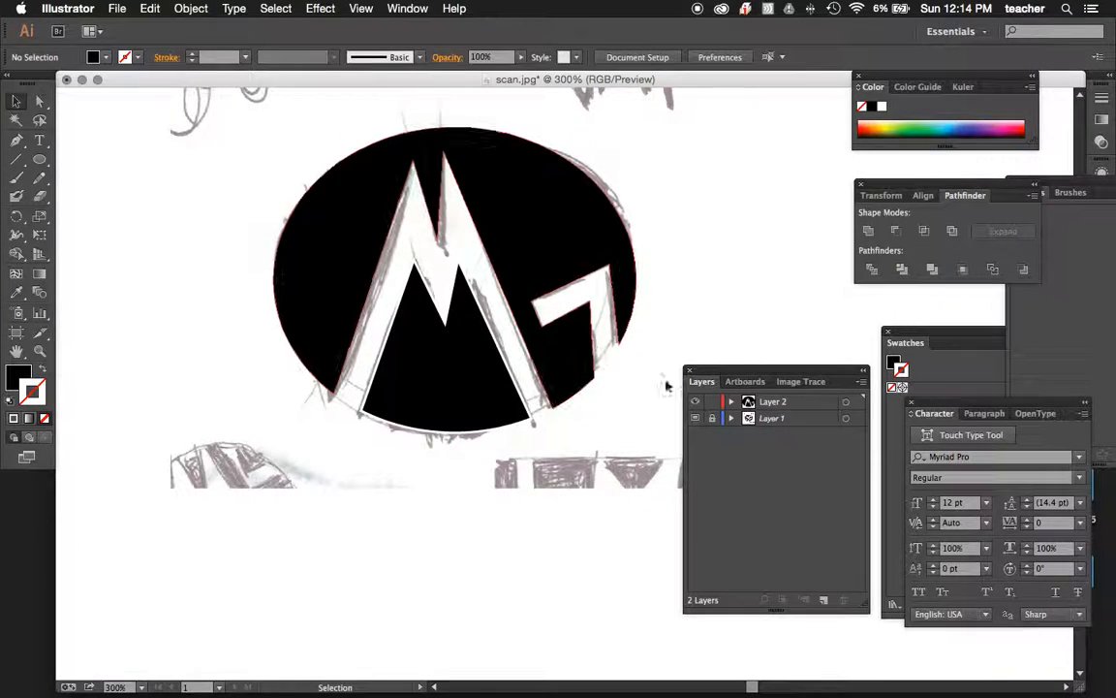
left_click(696, 419)
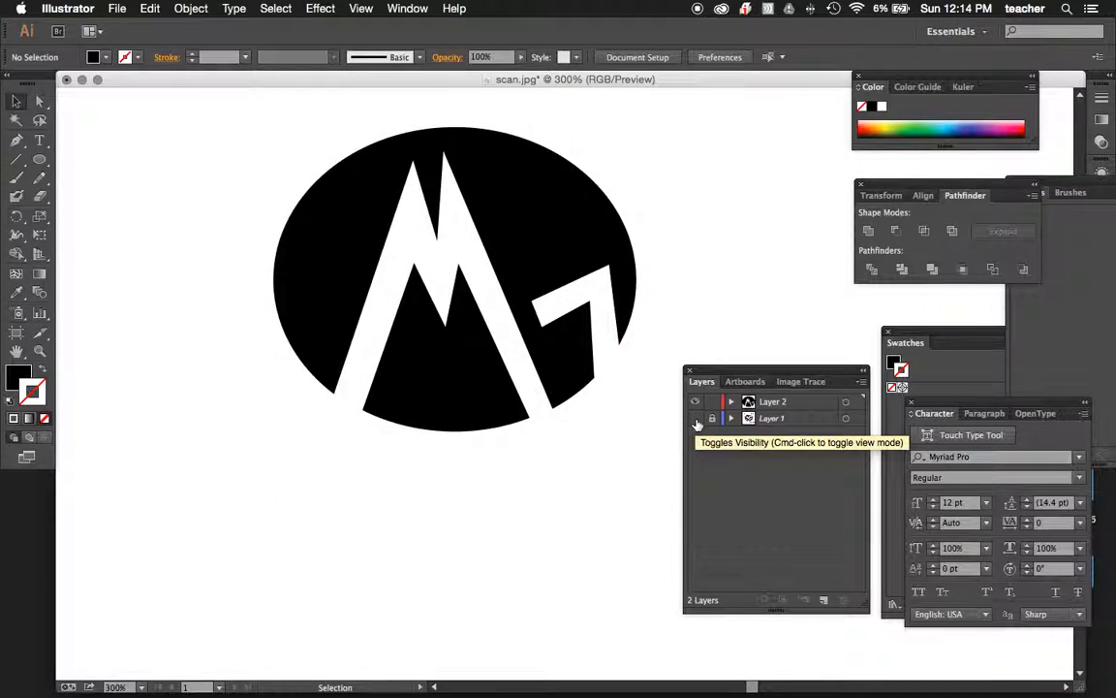
left_click(695, 418)
key("super+y")
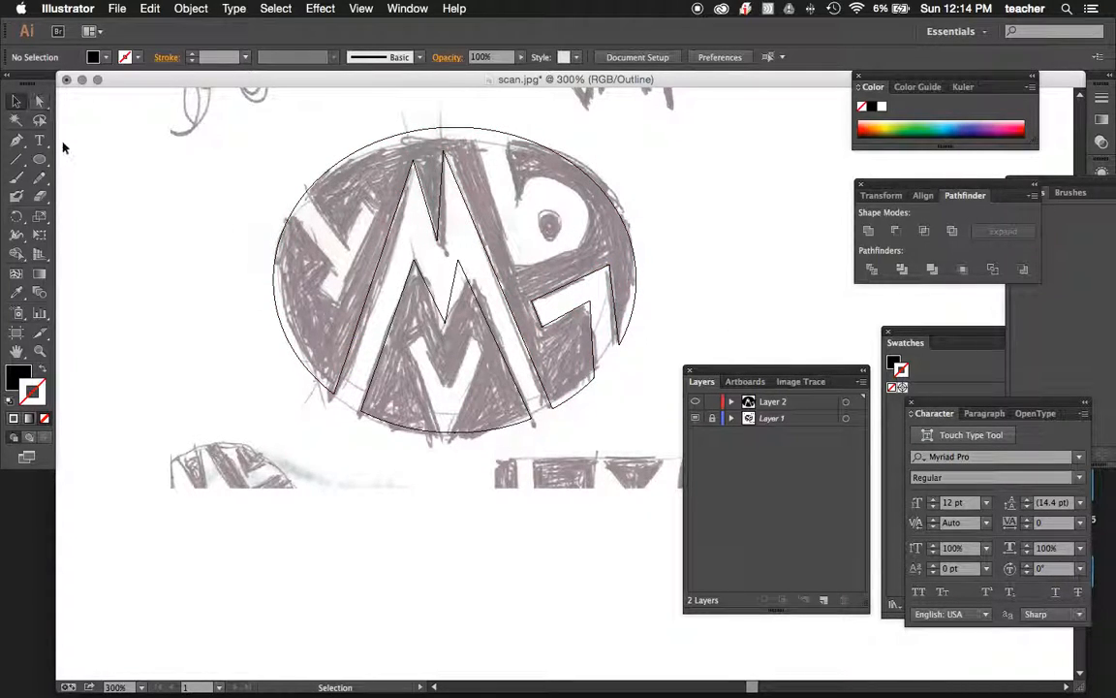
Trace the slanted Y left of the M with the Pen tool as a closed path, extending its stem past the ellipse's edge.
left_click(17, 139)
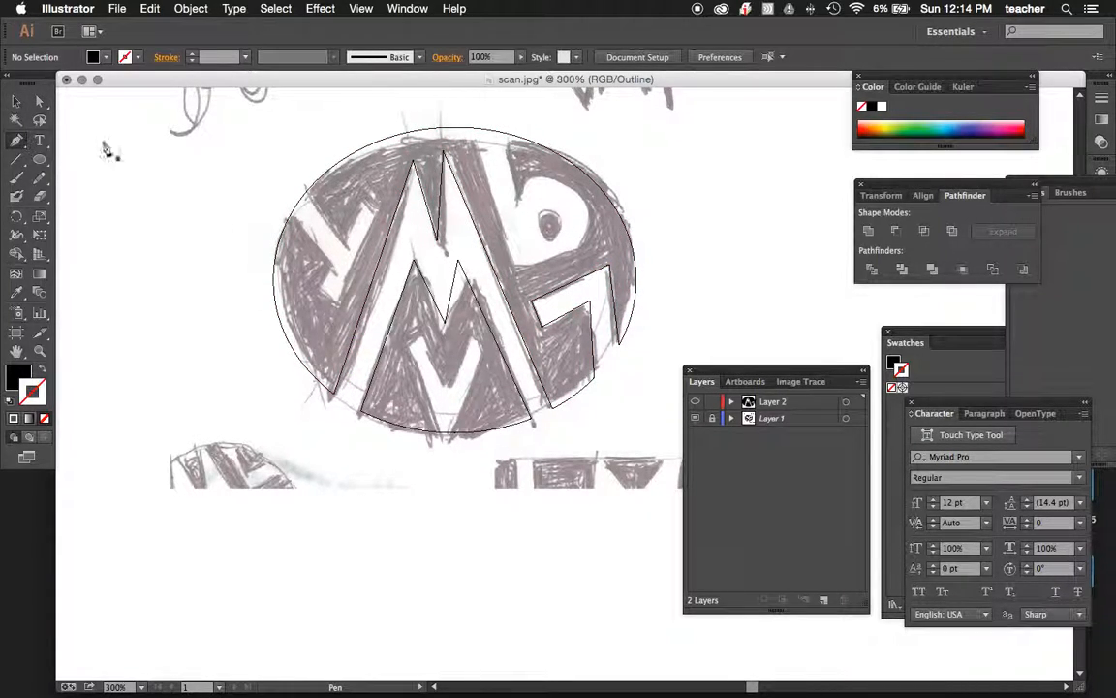
left_click(288, 172)
left_click(347, 235)
left_click(363, 200)
left_click(378, 205)
left_click(339, 303)
left_click(317, 285)
left_click(330, 254)
left_click(268, 198)
left_click(288, 174)
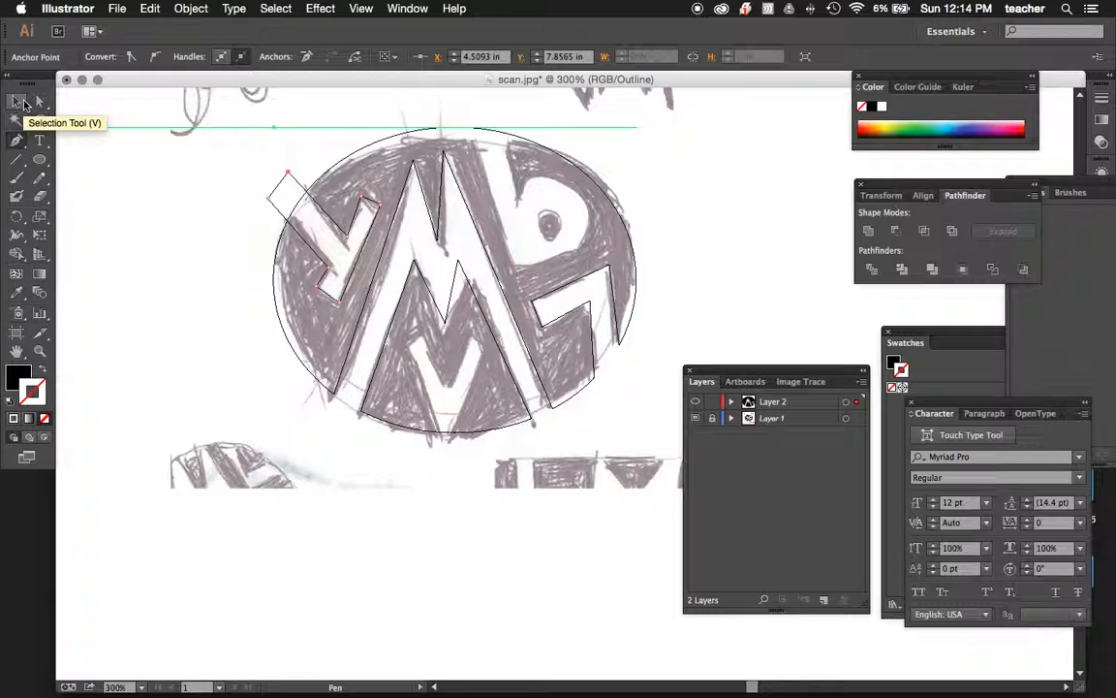
Cut the Y path out of the outer ellipse shape with Minus Front, and show the artwork in preview with template Layer 1 hidden.
left_click(39, 101)
left_click_drag(229, 155, 354, 310)
left_click(457, 308)
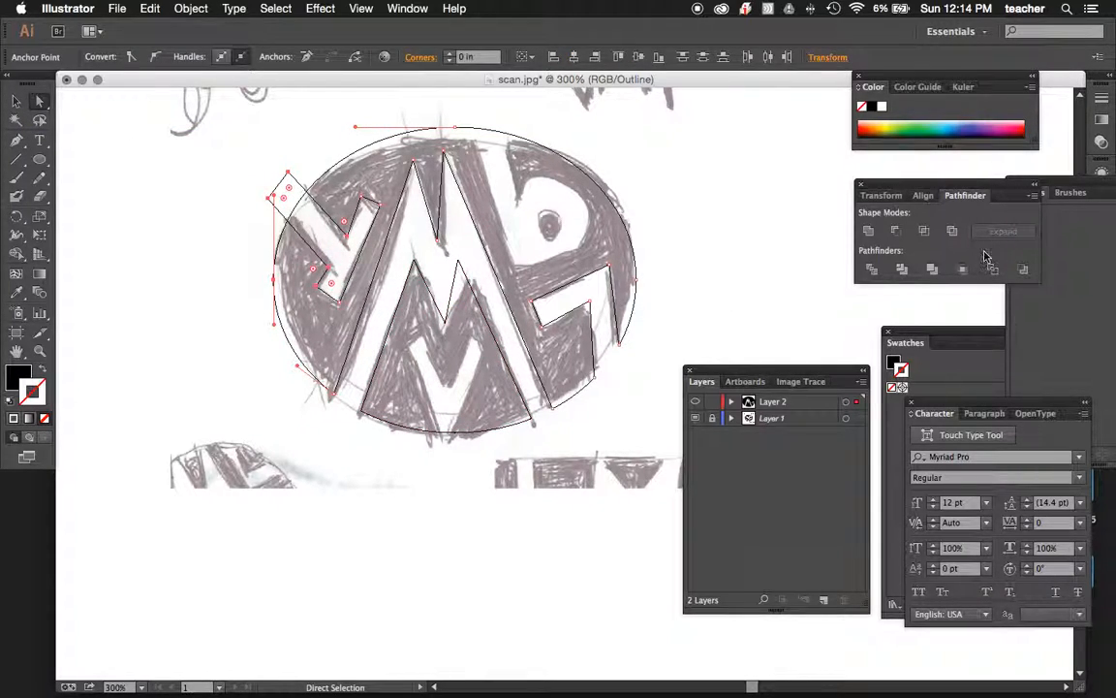
left_click(897, 232)
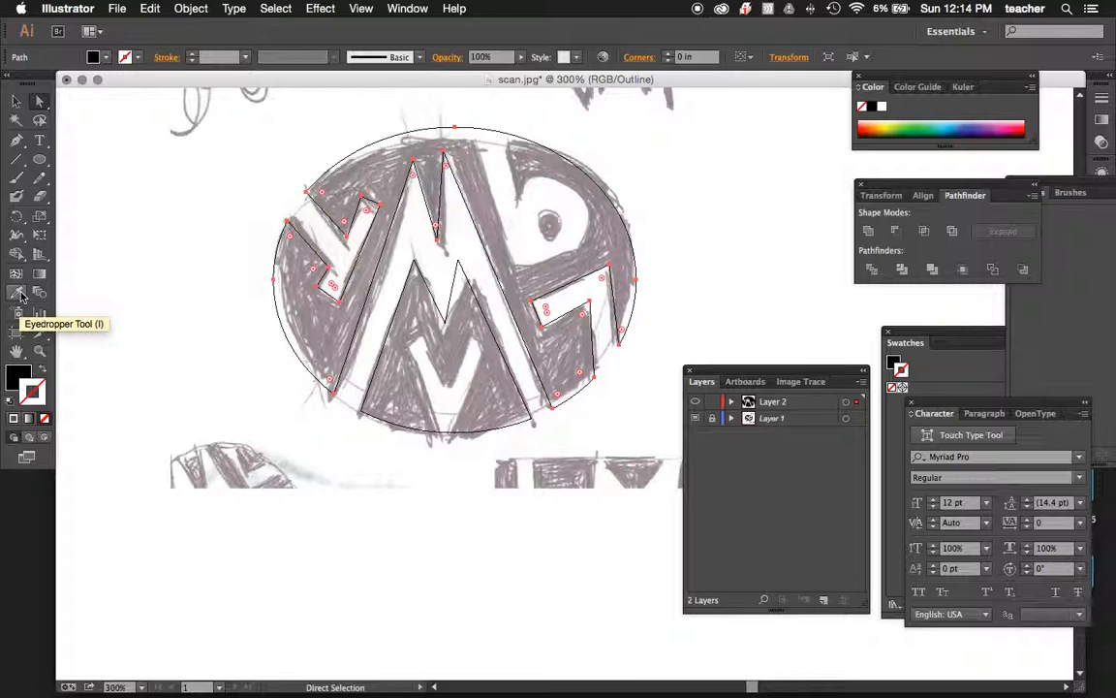
key("super+y")
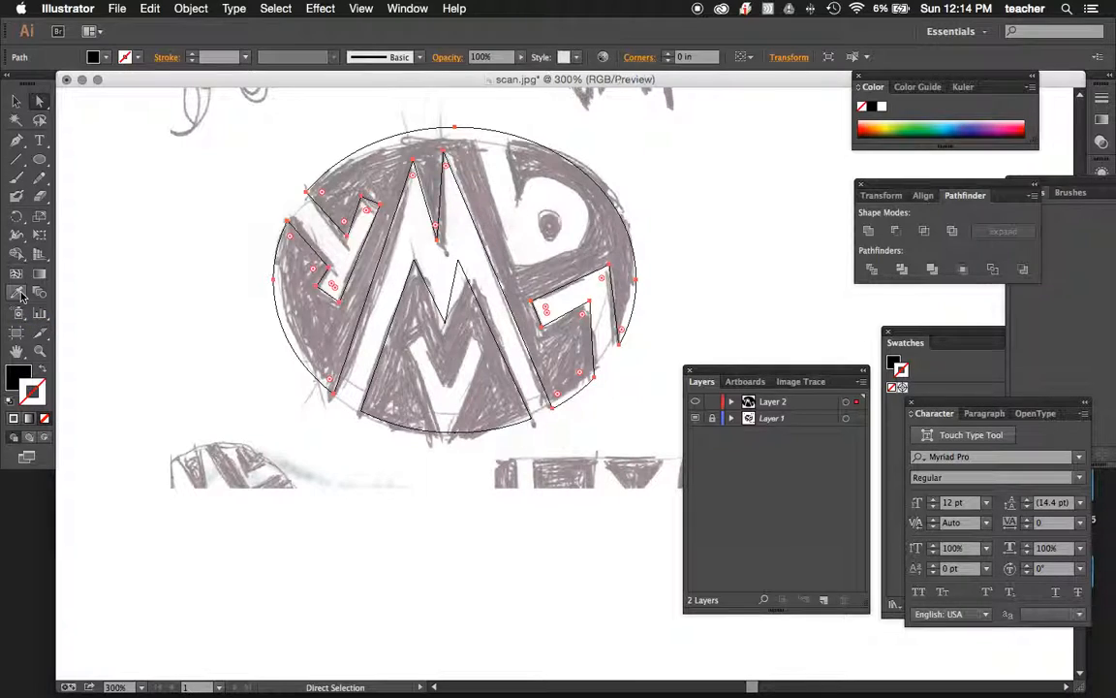
left_click(17, 101)
left_click(171, 153)
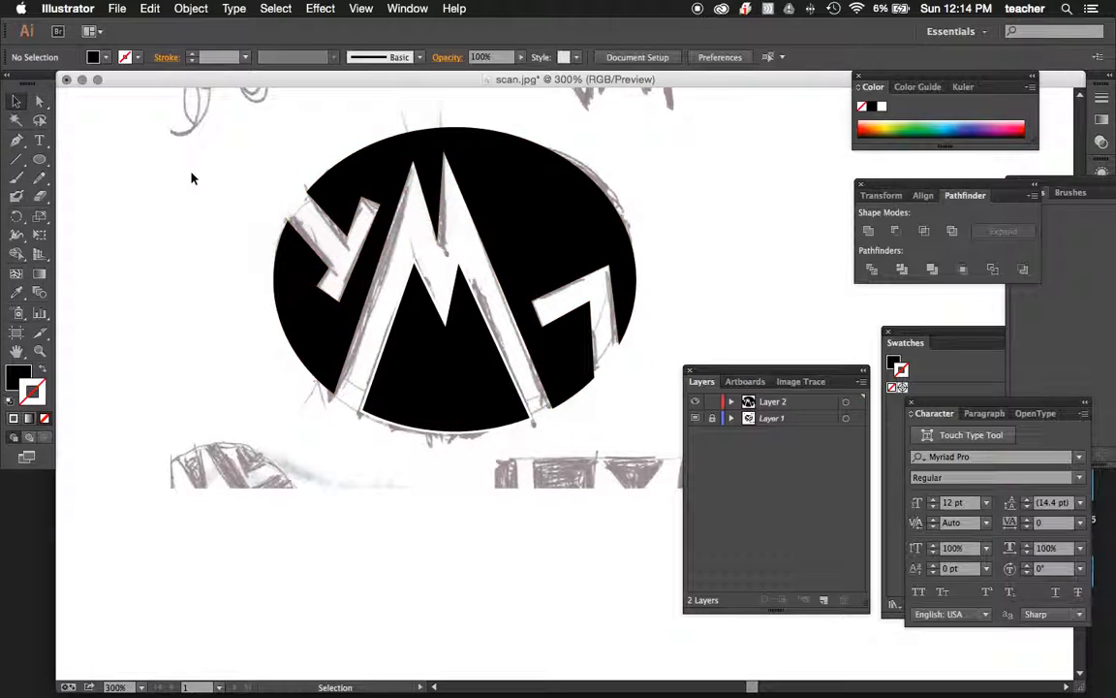
left_click(697, 418)
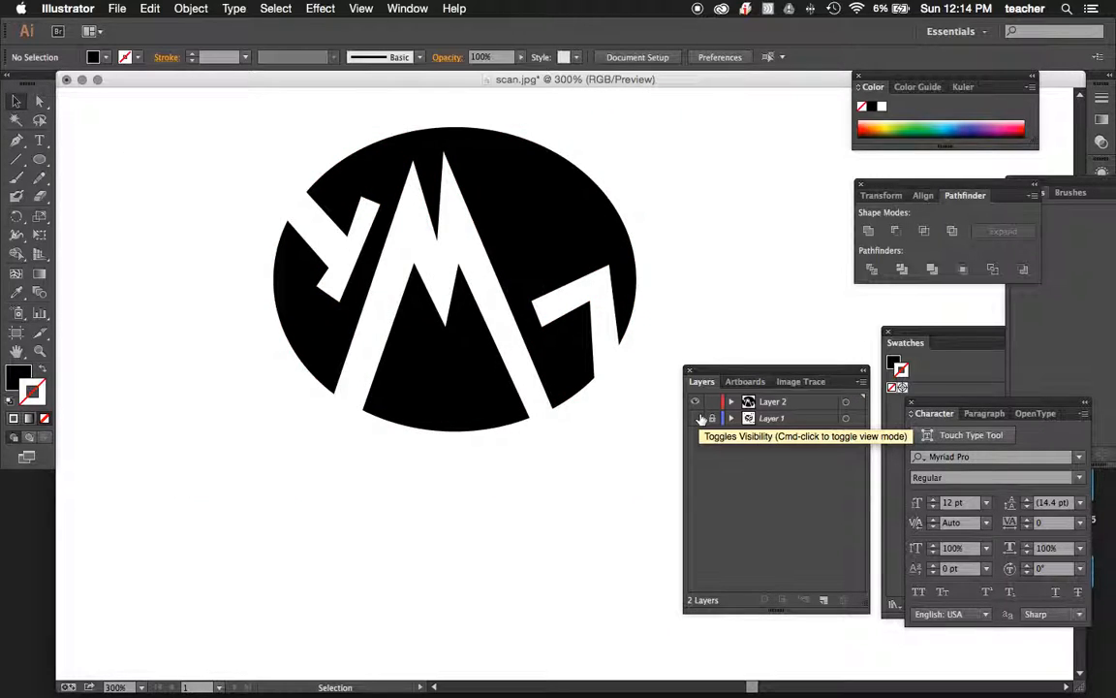